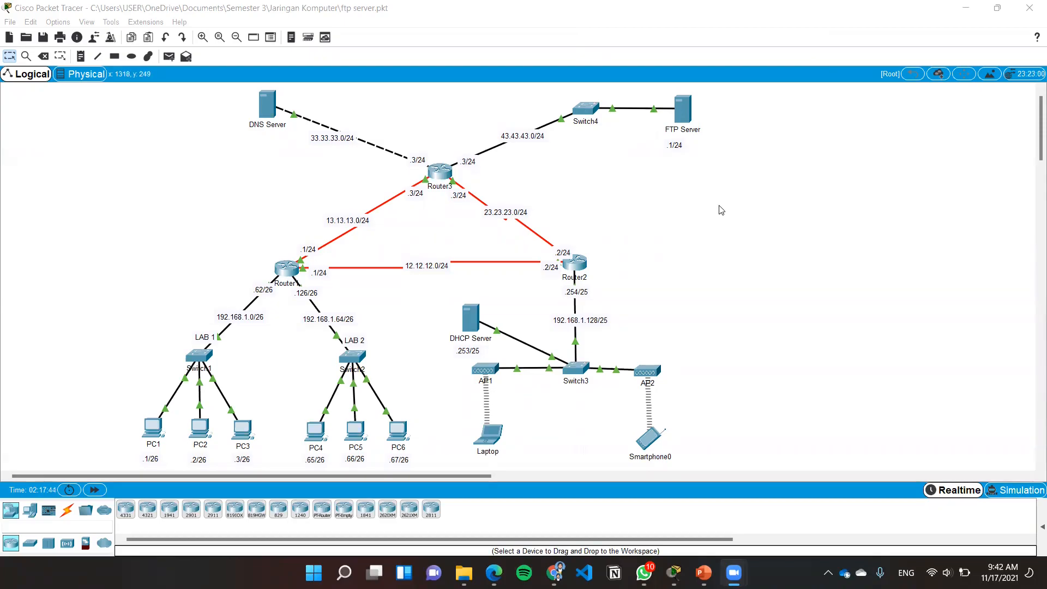
Review PC1's static IP configuration, including gateway and DNS server, and its FastEthernet0 interface settings
left_click(156, 432)
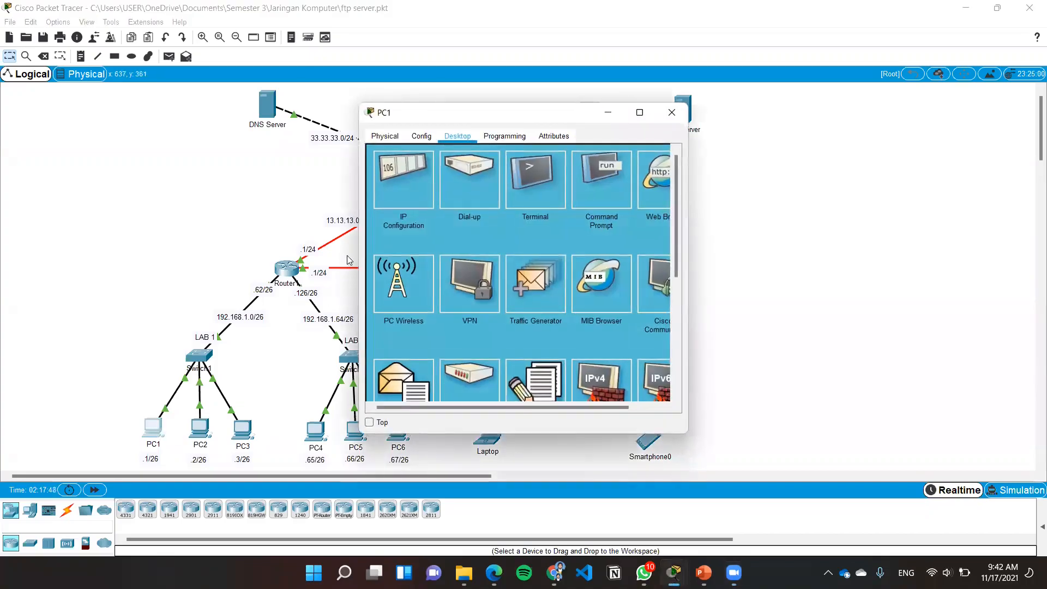
left_click(387, 190)
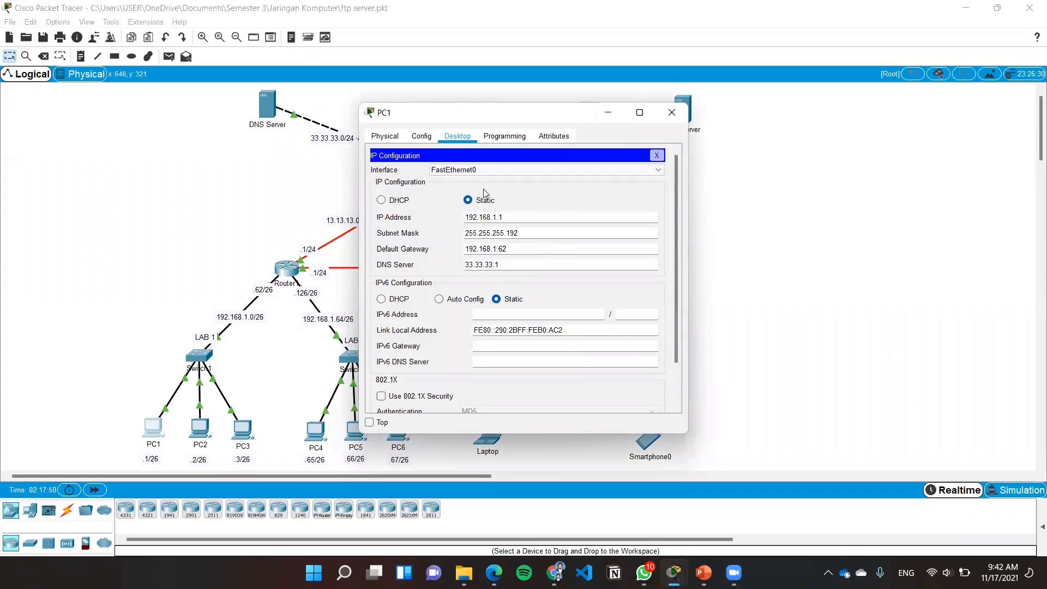
left_click(423, 141)
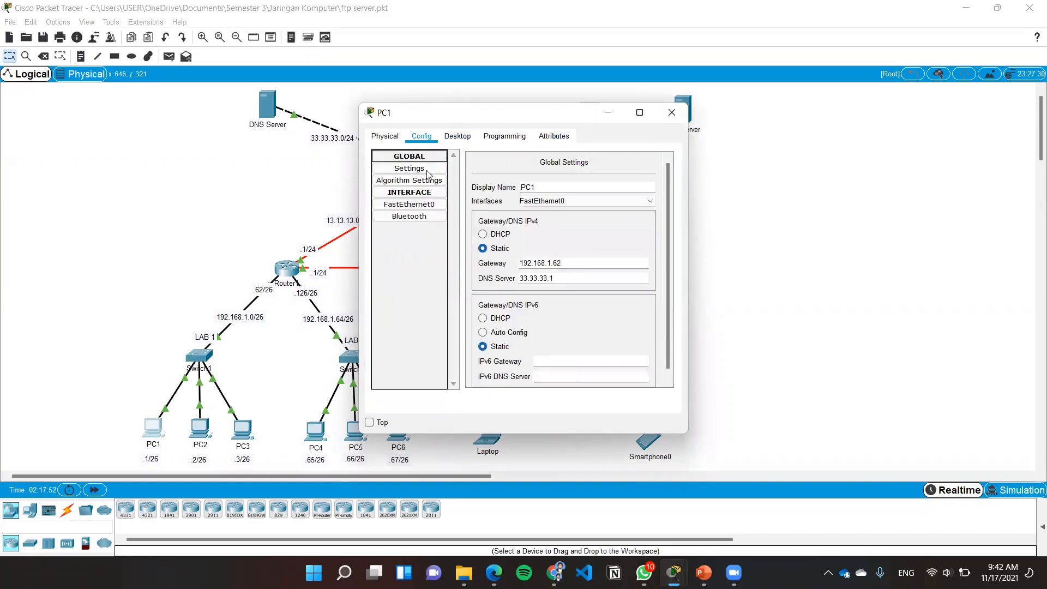
left_click(428, 207)
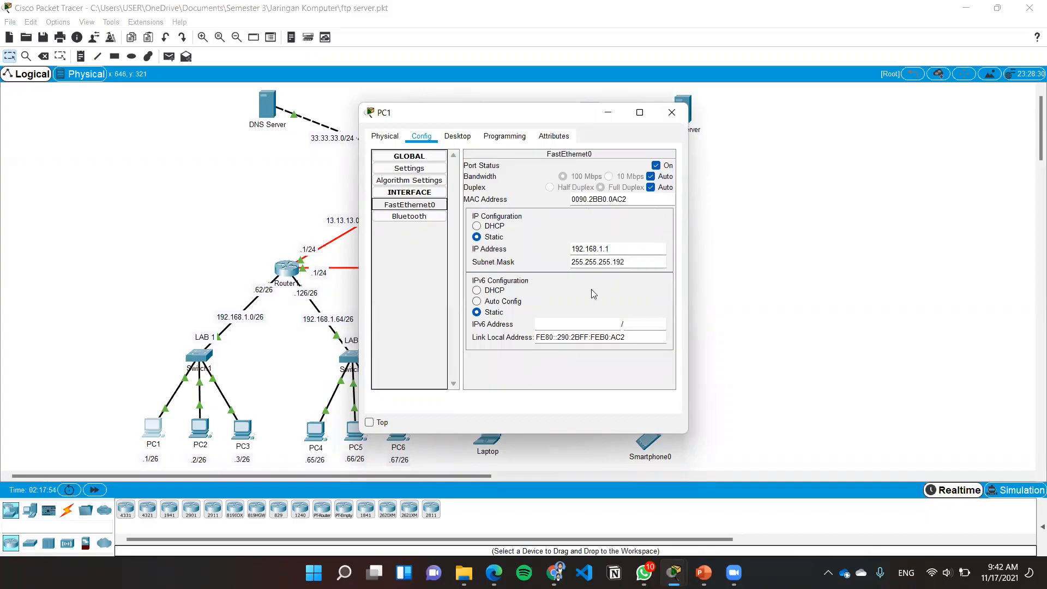
left_click(671, 113)
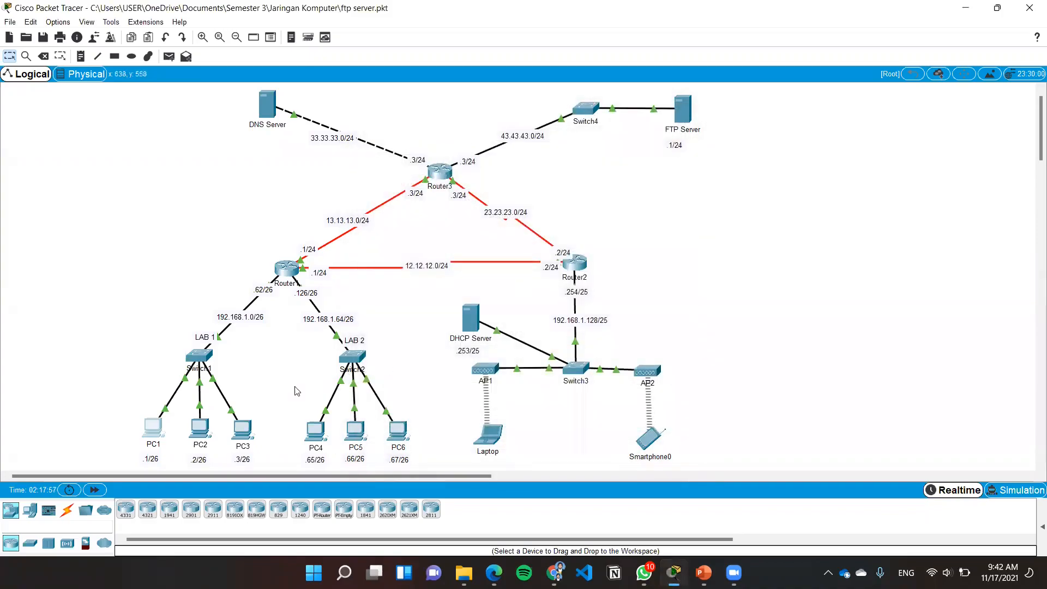
Review PC2's static IP configuration, including gateway and DNS server, and its FastEthernet0 interface settings
left_click(202, 431)
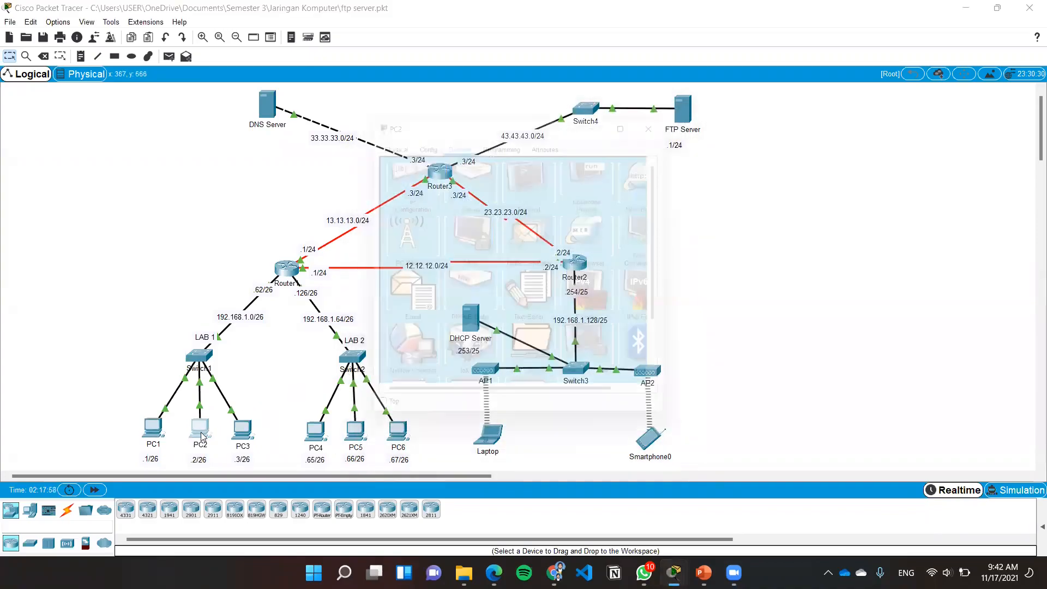
left_click(390, 189)
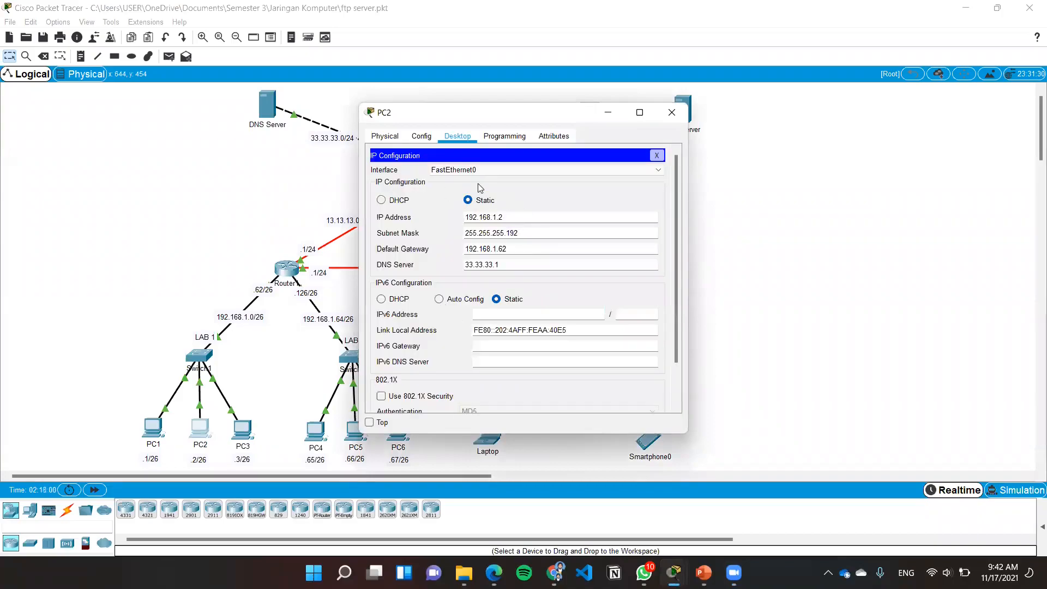
left_click(430, 139)
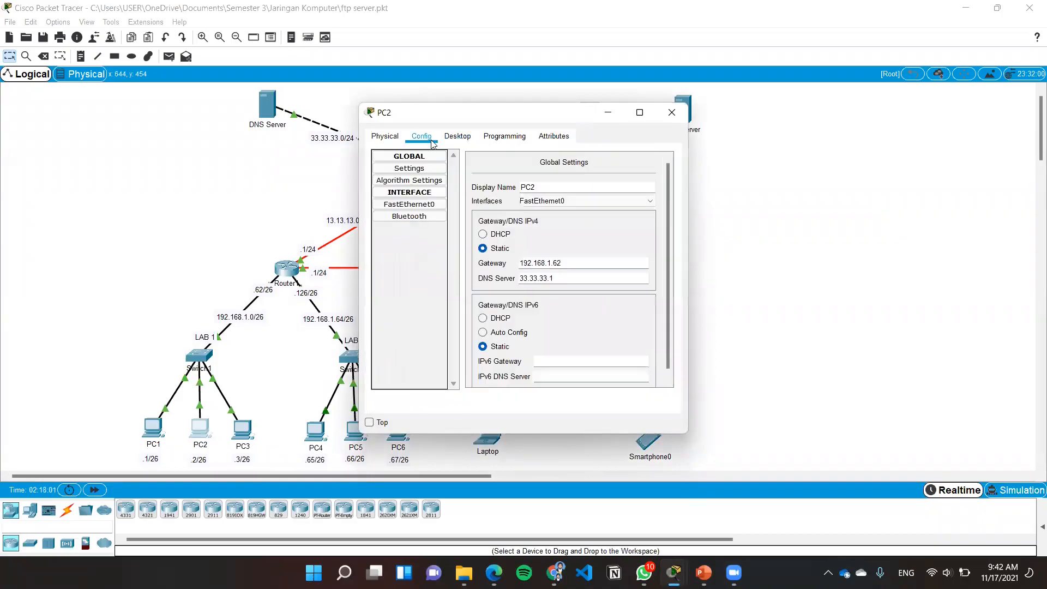
left_click(422, 205)
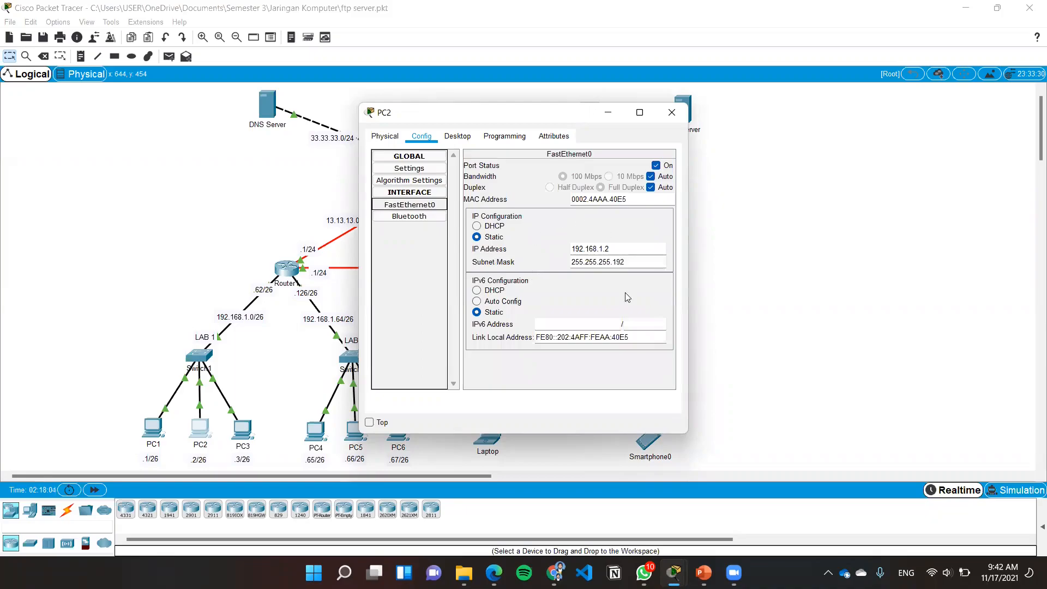
left_click(672, 112)
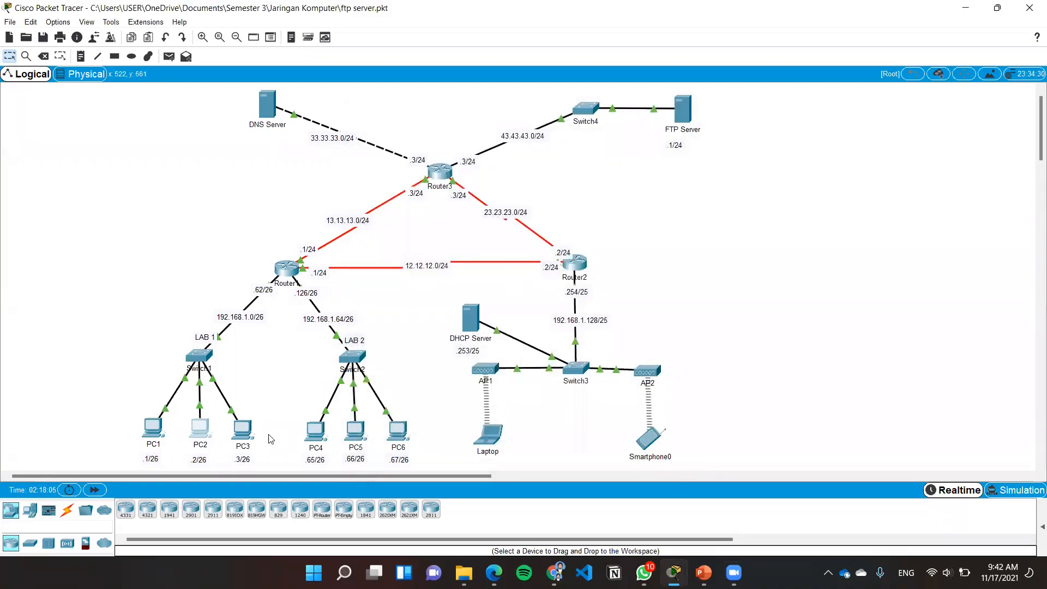
Review PC3's static IP configuration, including gateway and DNS server, and its FastEthernet0 interface settings
left_click(243, 430)
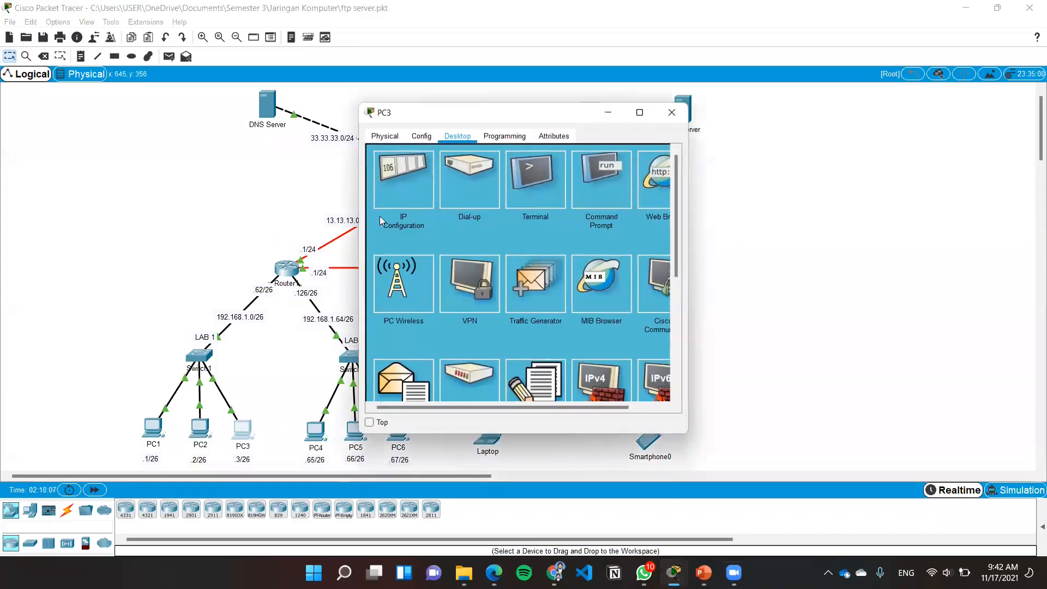
left_click(409, 189)
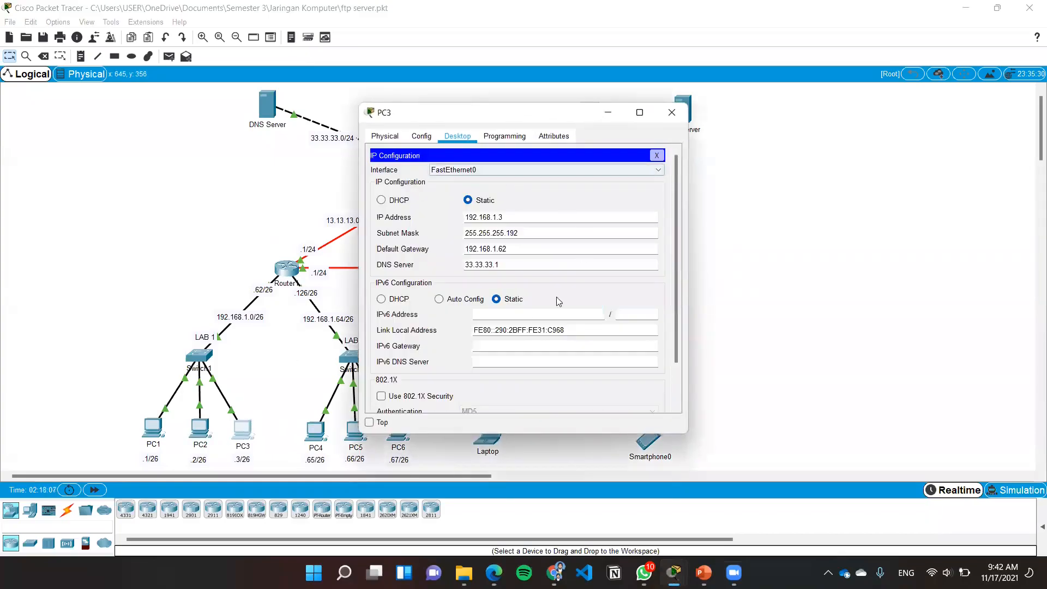
left_click(422, 141)
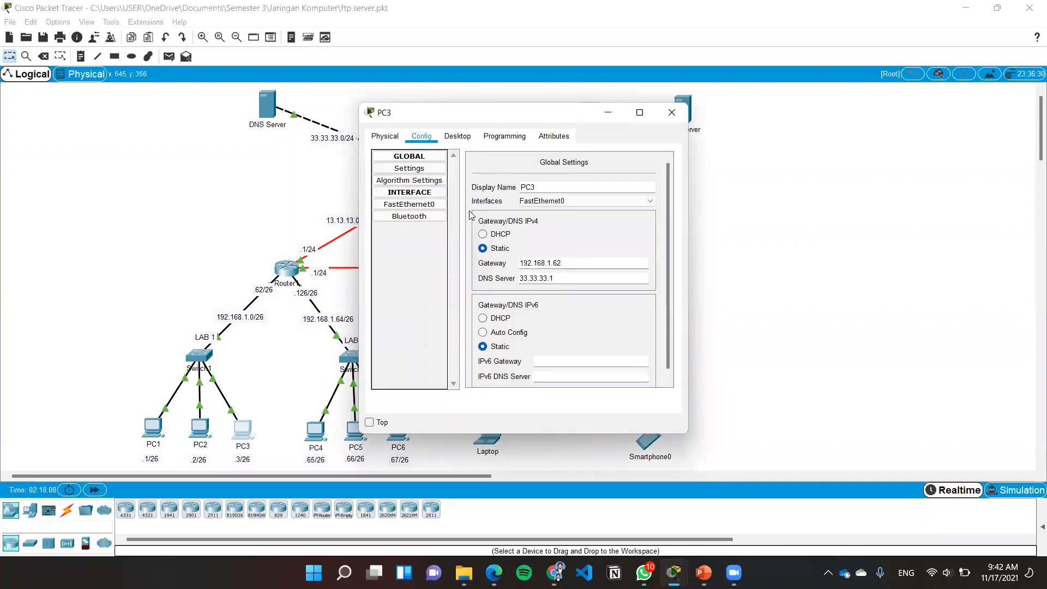
left_click(424, 206)
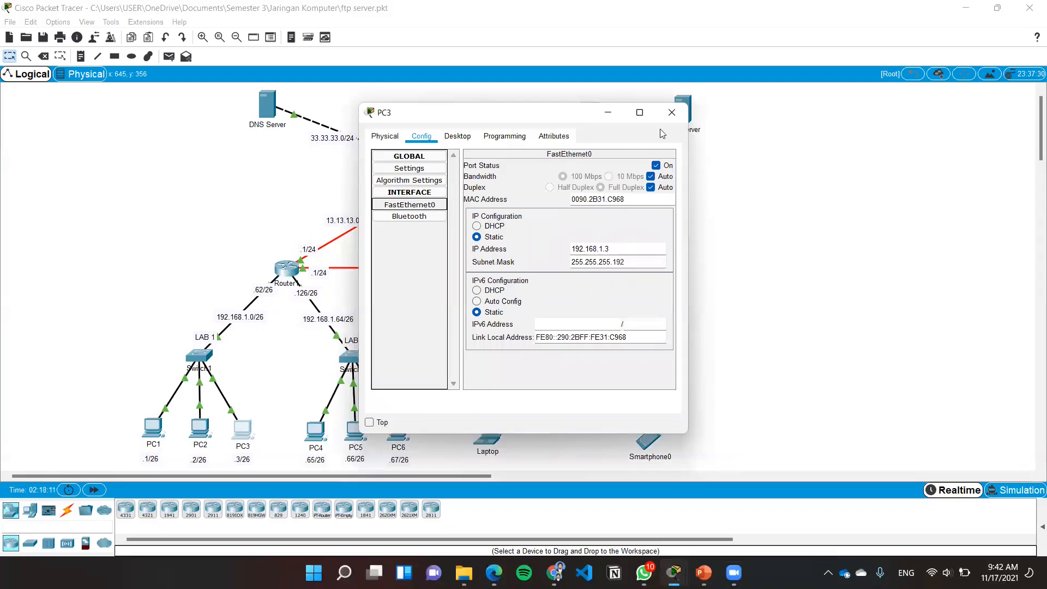
left_click(672, 113)
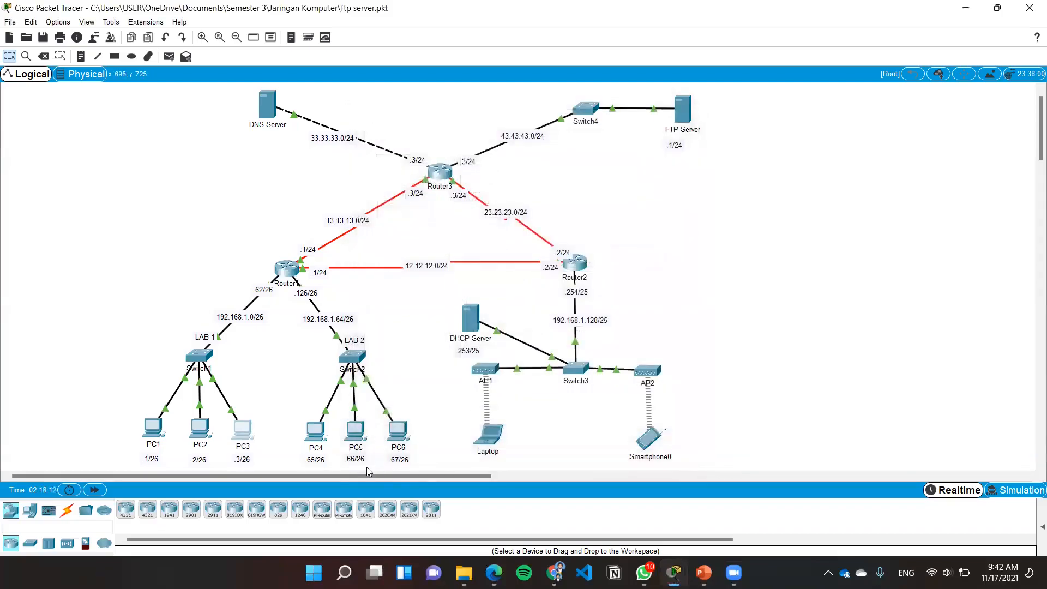
Review the IP configuration of PC4 in LAB 2, including gateway and DNS server, and its FastEthernet0 settings
left_click(317, 433)
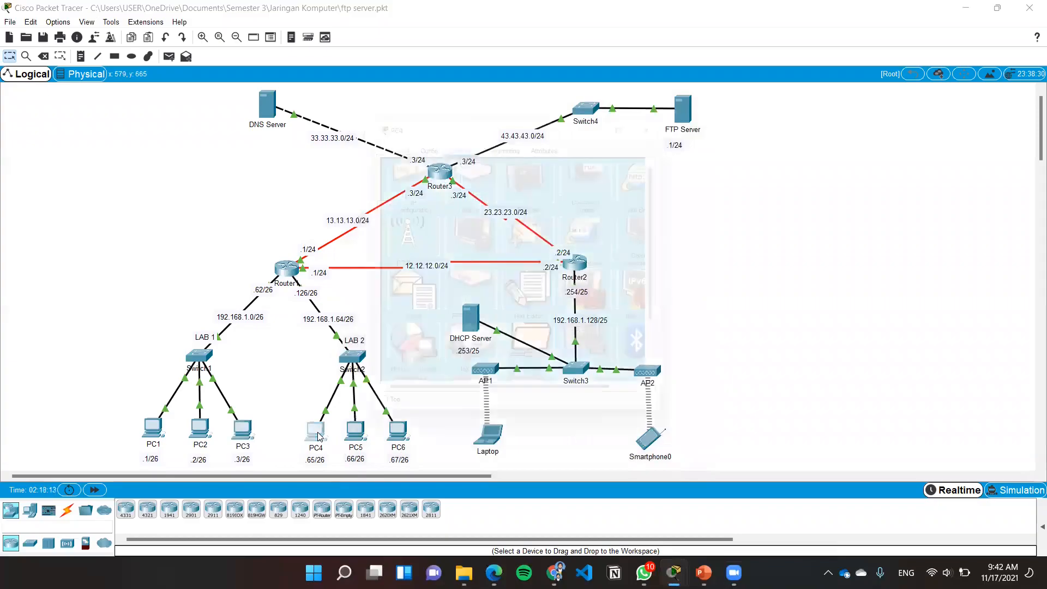
left_click(402, 210)
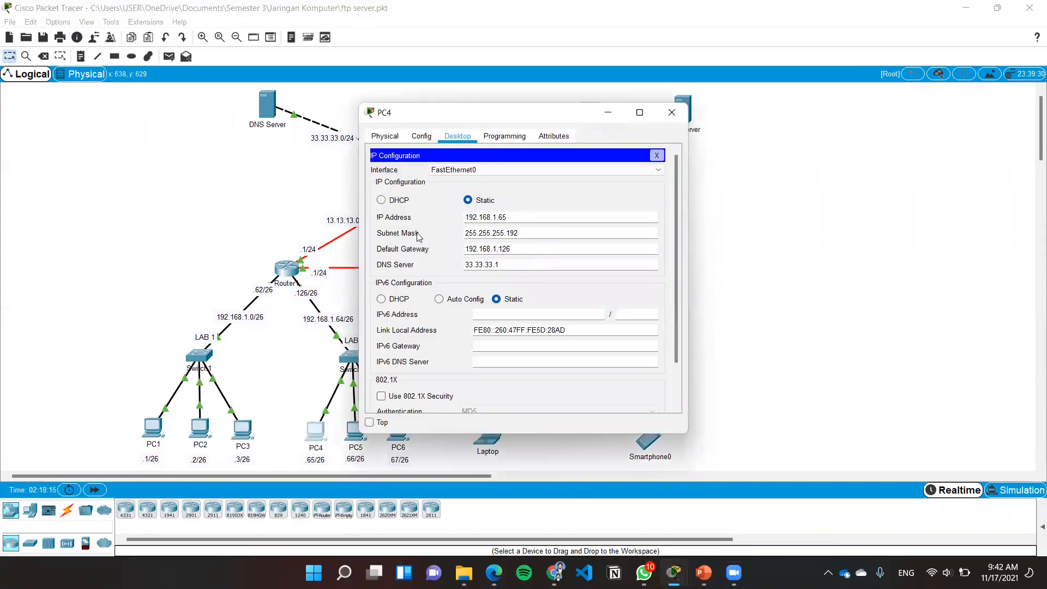
left_click(421, 136)
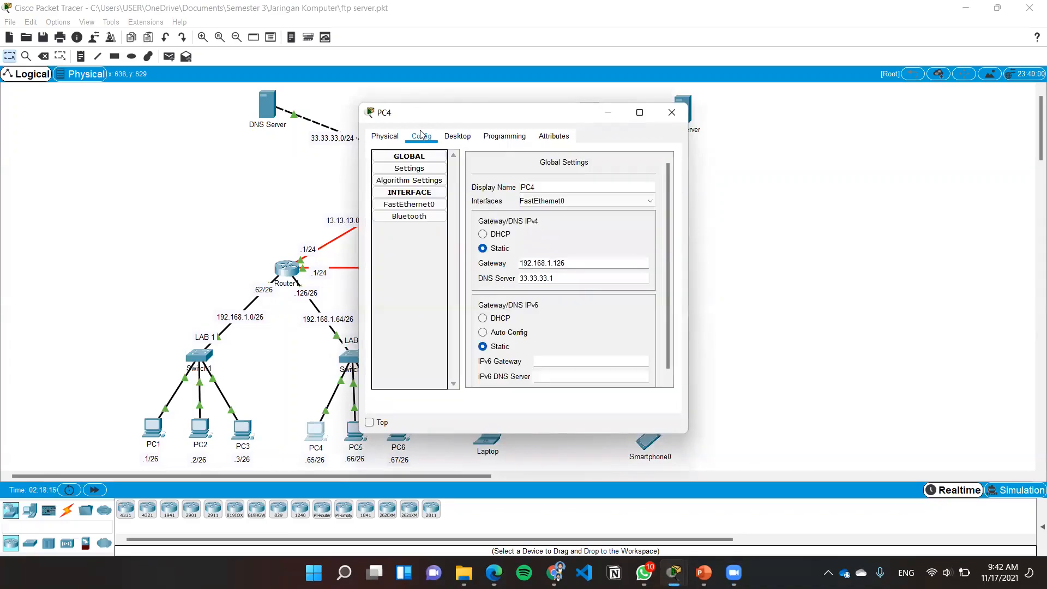
left_click(430, 205)
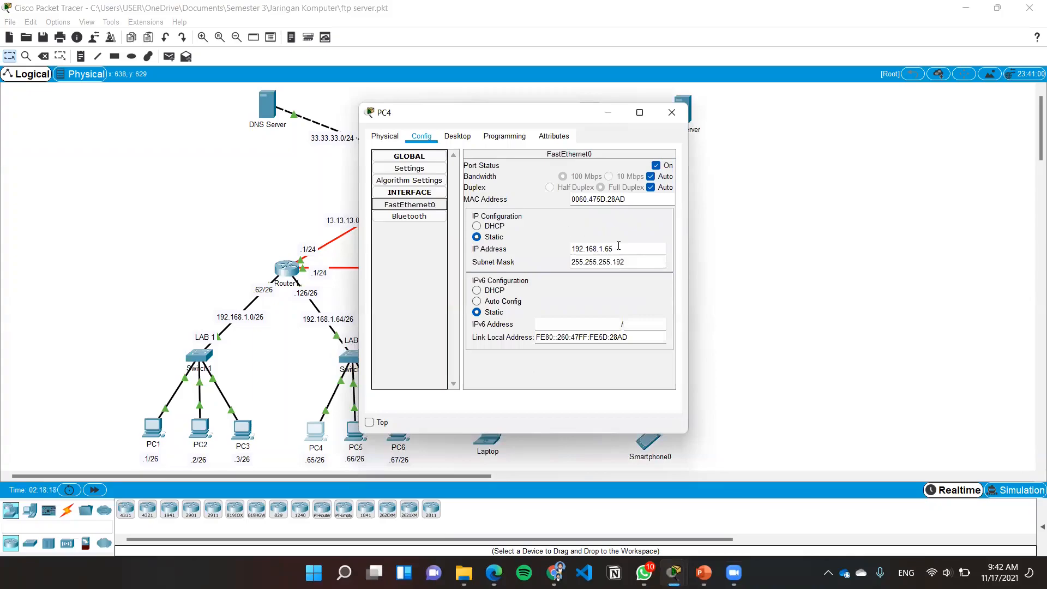
left_click(671, 113)
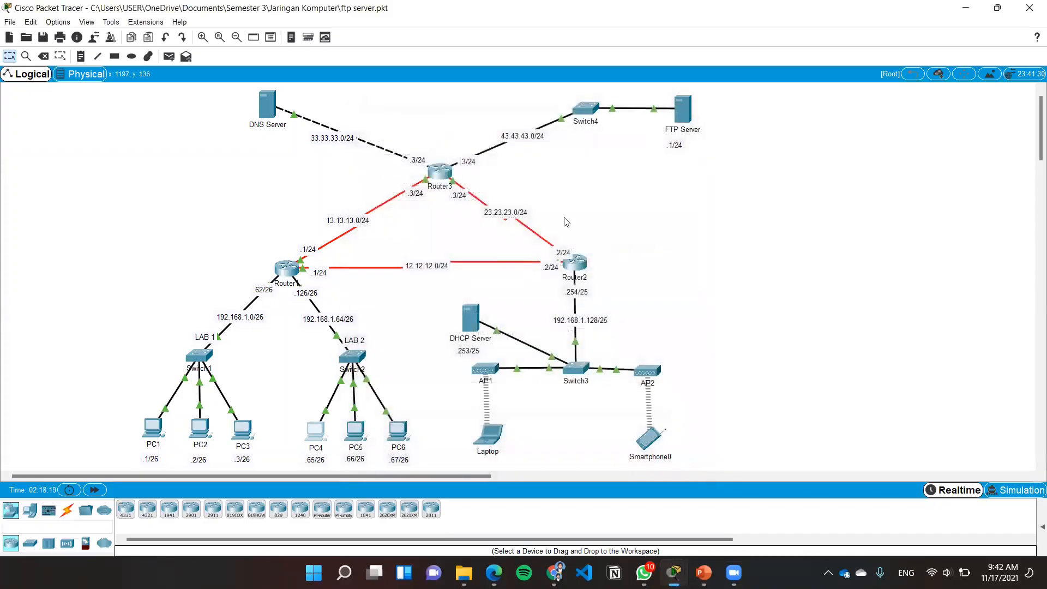
Review the IP configuration of PC5 in LAB 2, including gateway and DNS server, and its FastEthernet0 settings
left_click(353, 434)
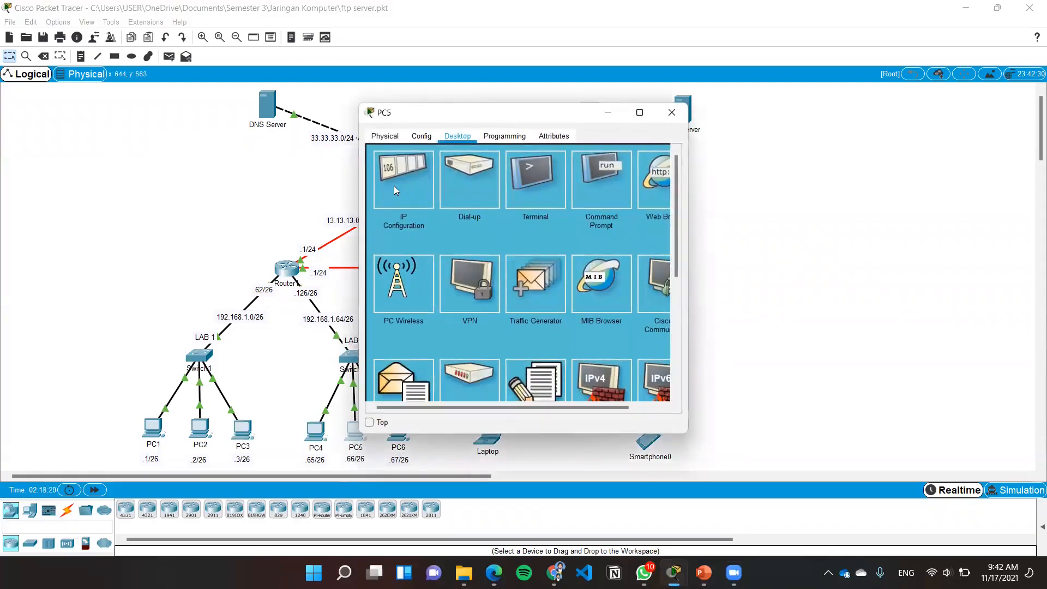
left_click(394, 186)
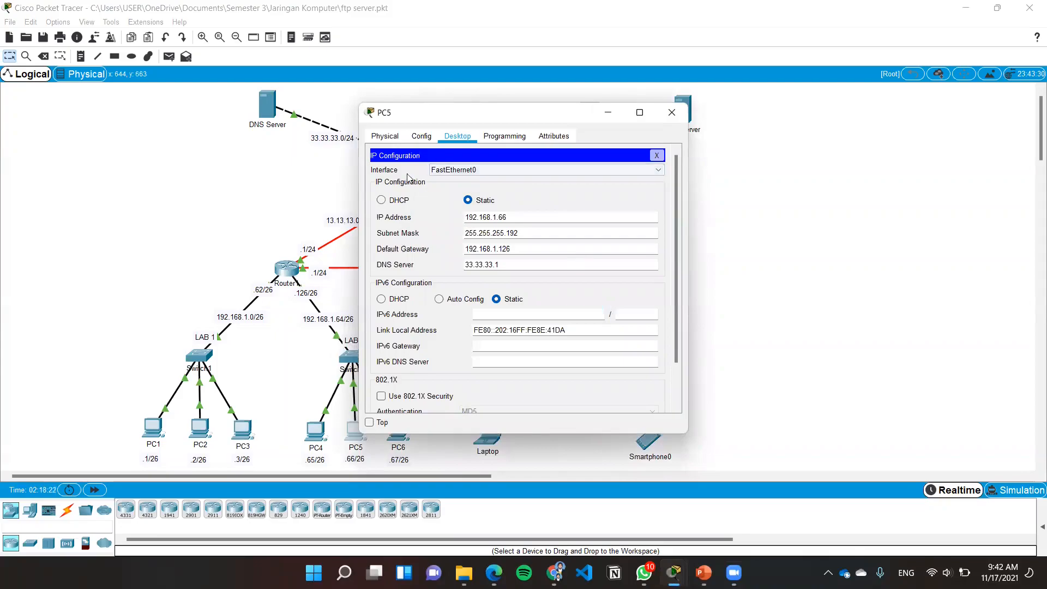
left_click(421, 136)
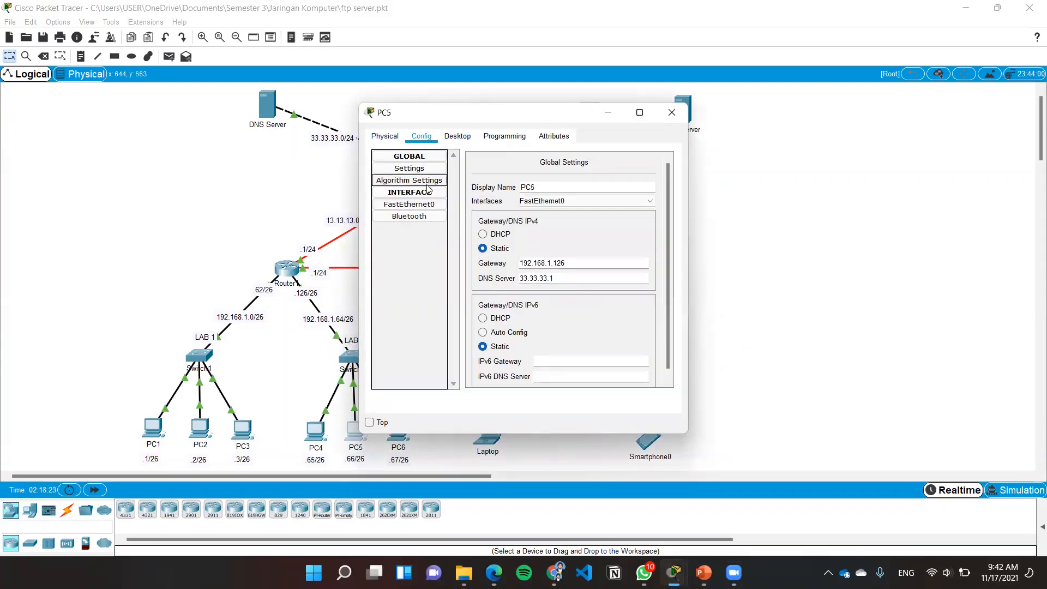
left_click(410, 205)
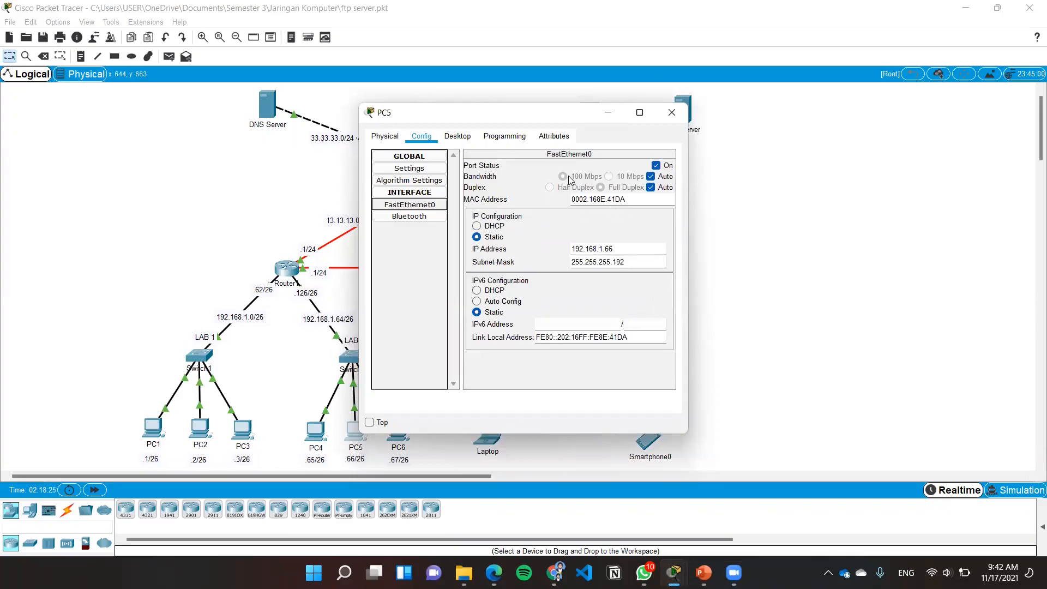
left_click(679, 116)
Review the IP configuration of PC6 in LAB 2, including gateway and DNS server, and its FastEthernet0 settings
left_click(396, 434)
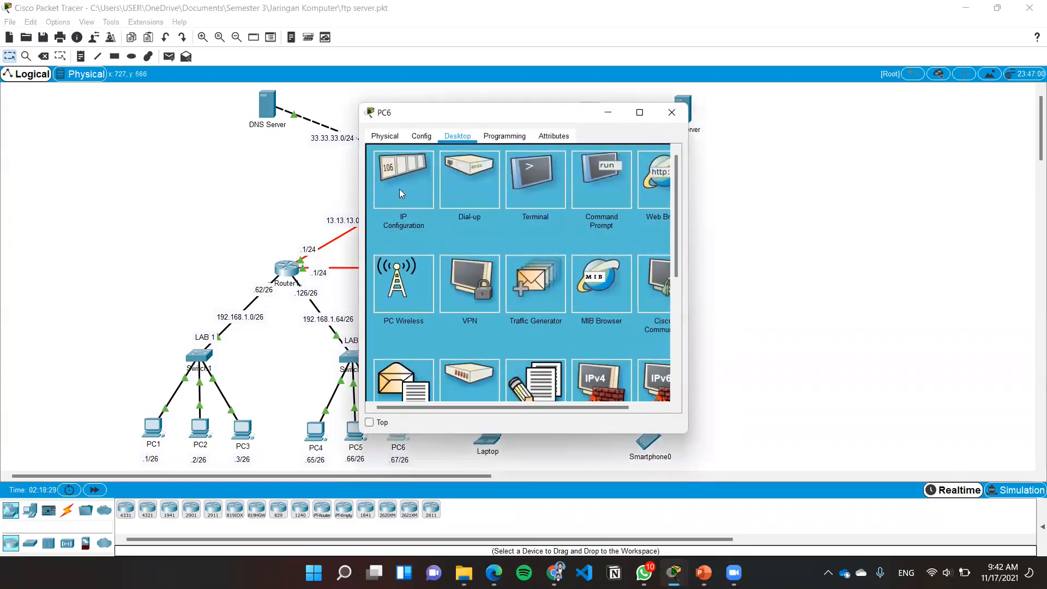
left_click(401, 191)
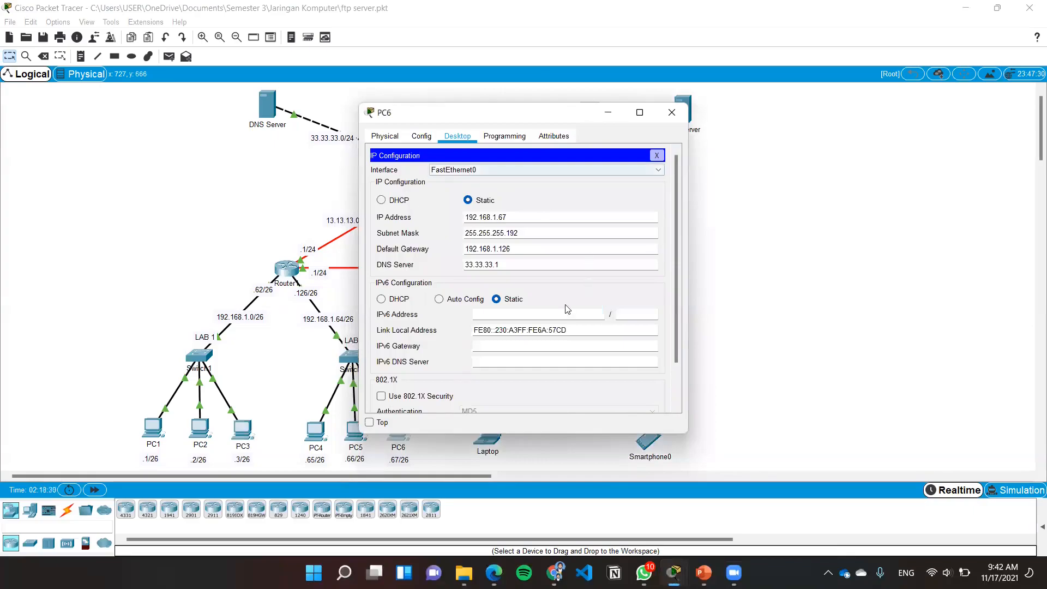
left_click(422, 137)
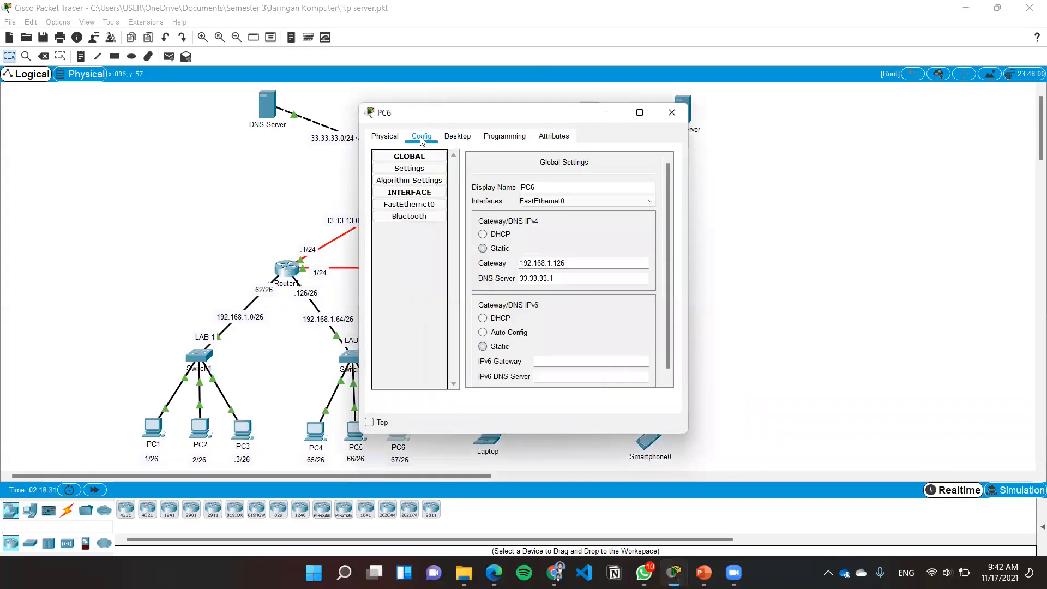
left_click(445, 207)
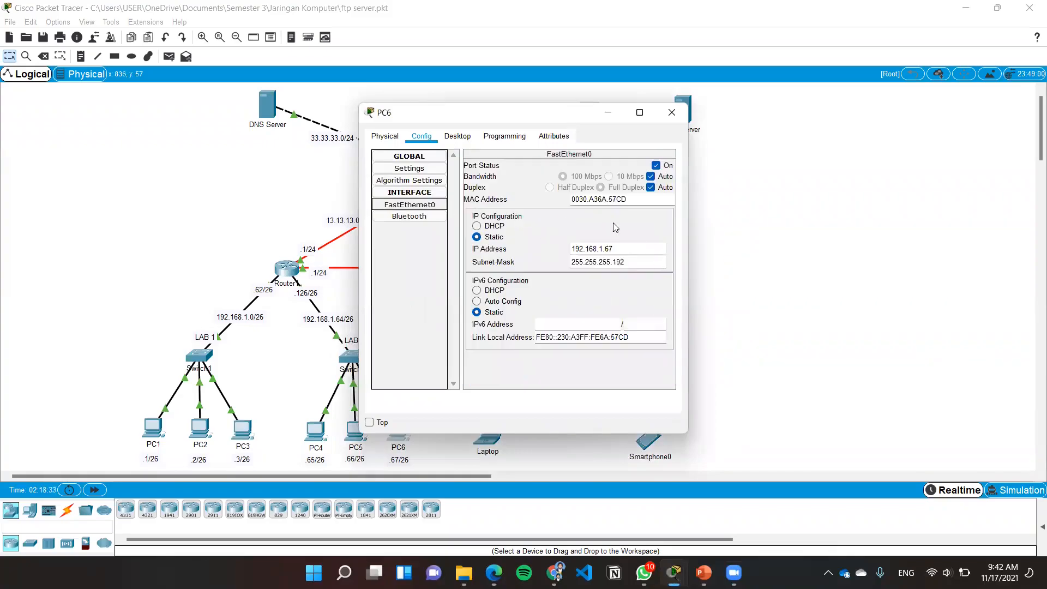
left_click(671, 113)
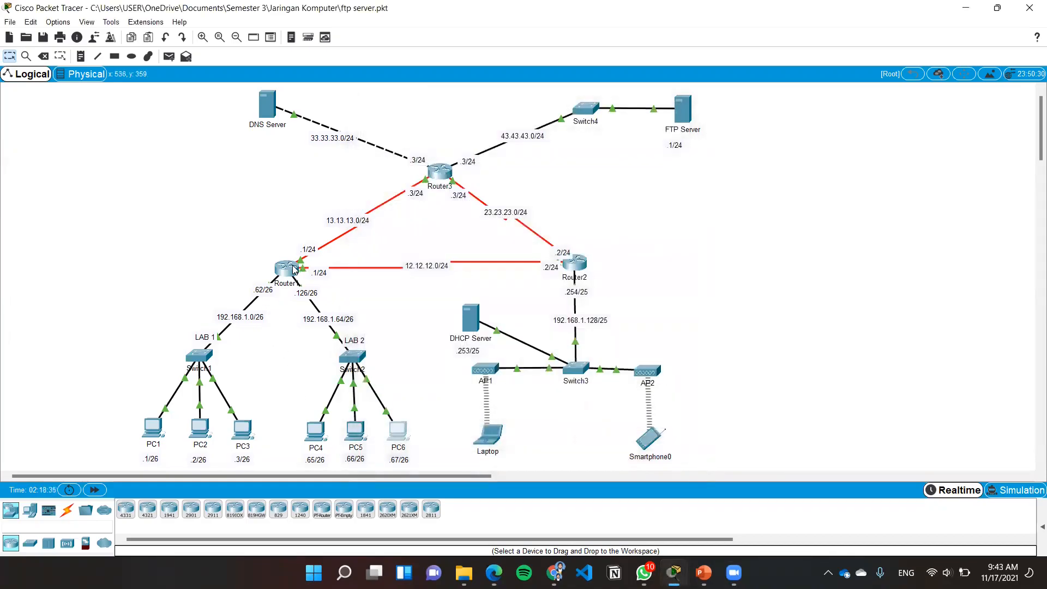
Examine Router1's IP address and subnet mask settings on FastEthernet0/0, FastEthernet1/0, Serial2/0 and Serial3/0
left_click(295, 270)
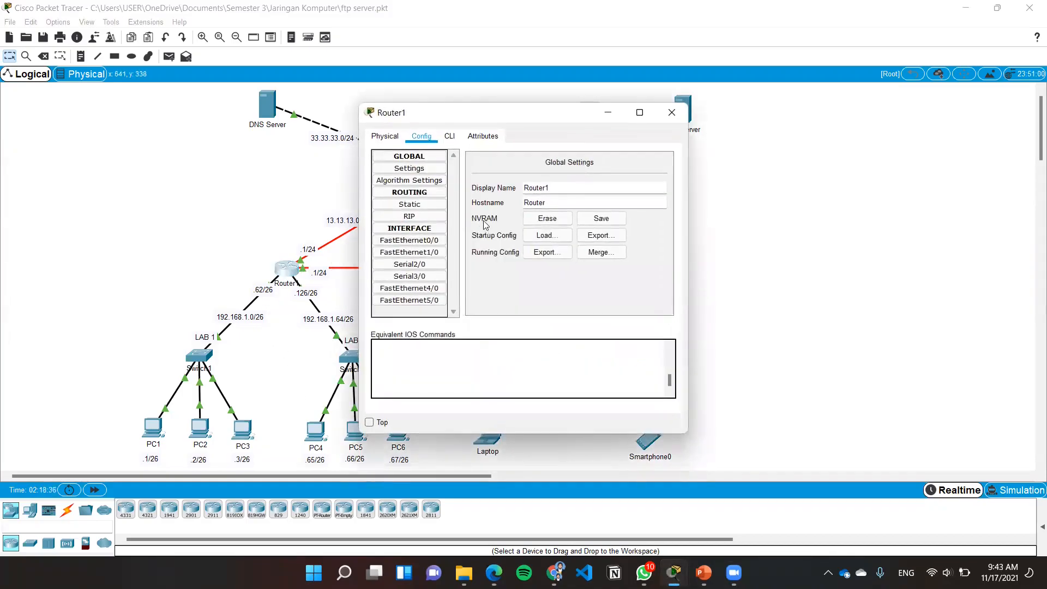
left_click(426, 242)
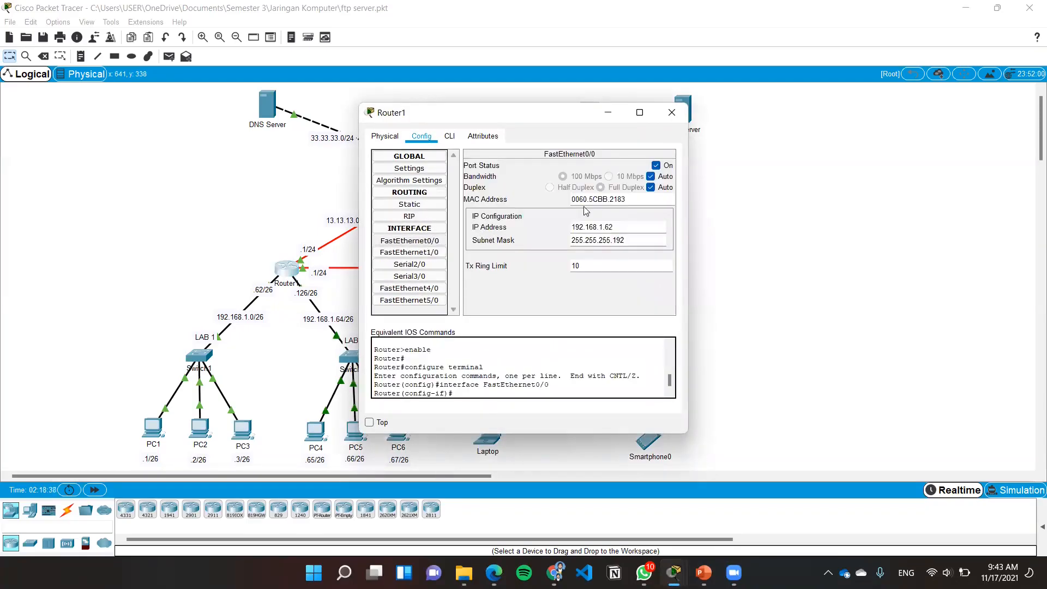
left_click(415, 254)
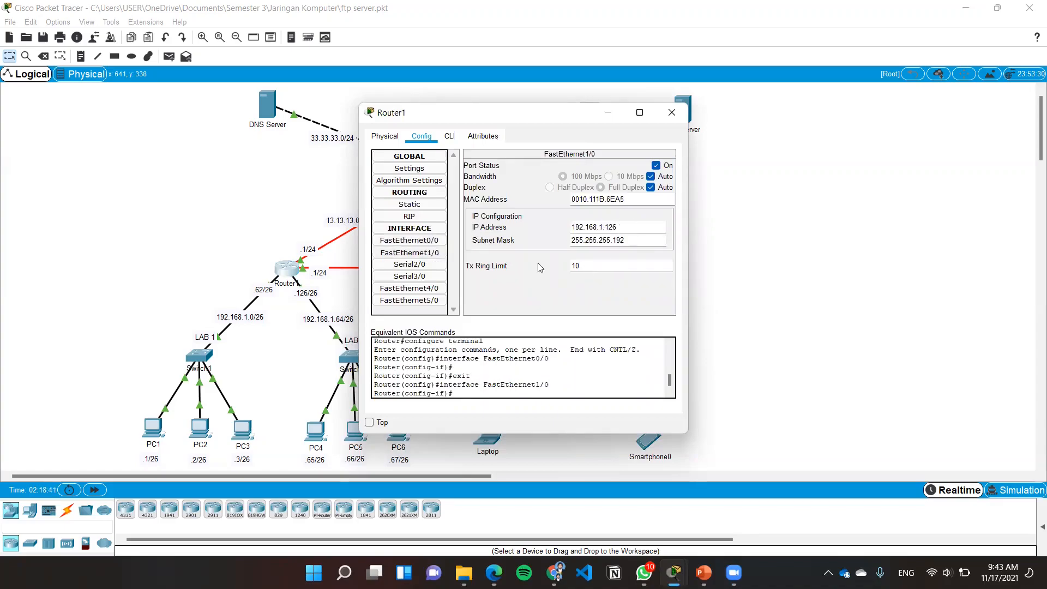
left_click(420, 265)
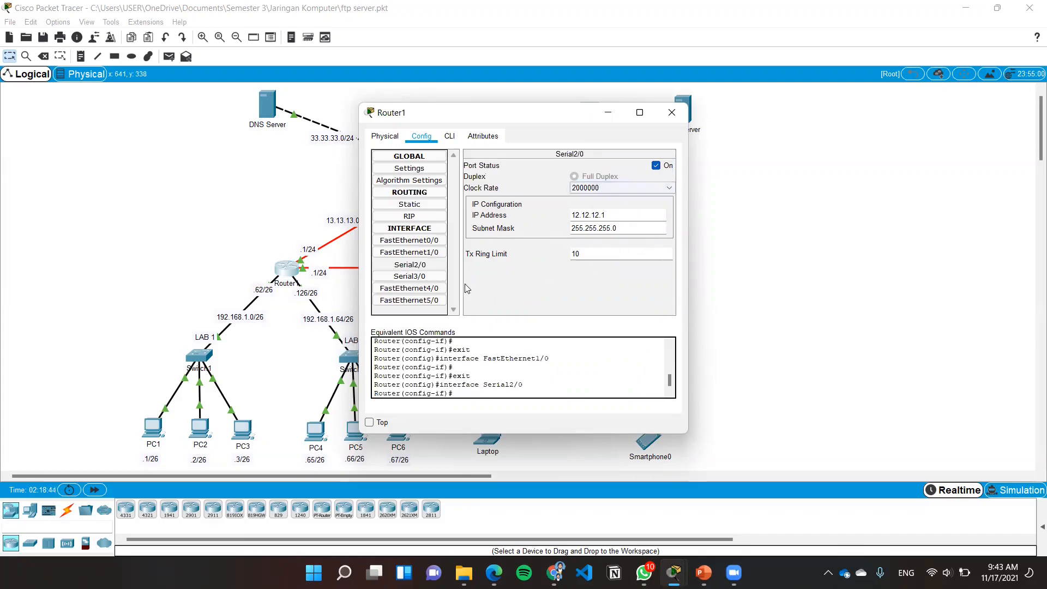
left_click(436, 278)
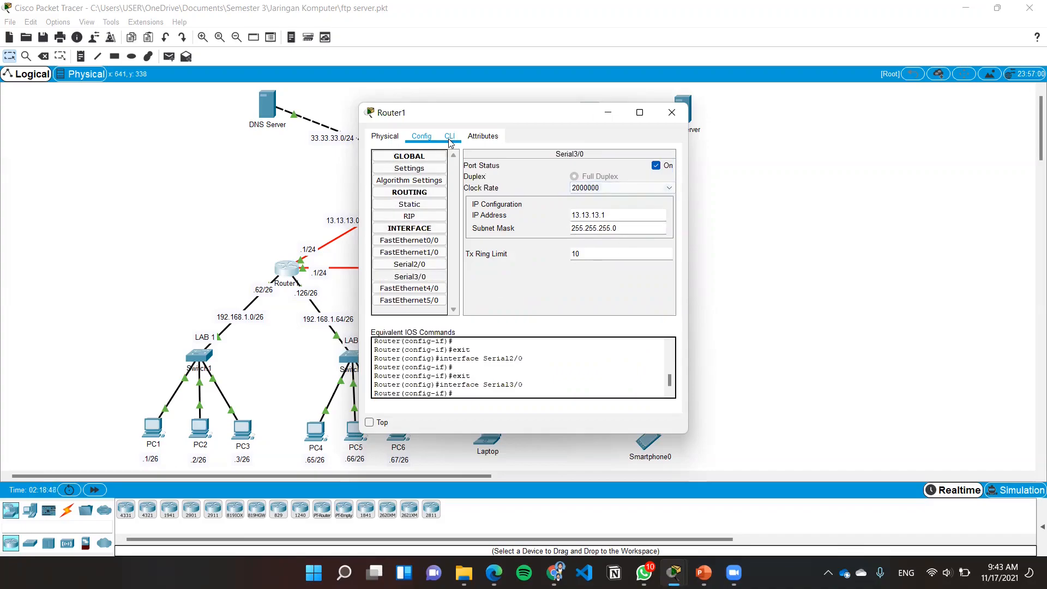
left_click(672, 113)
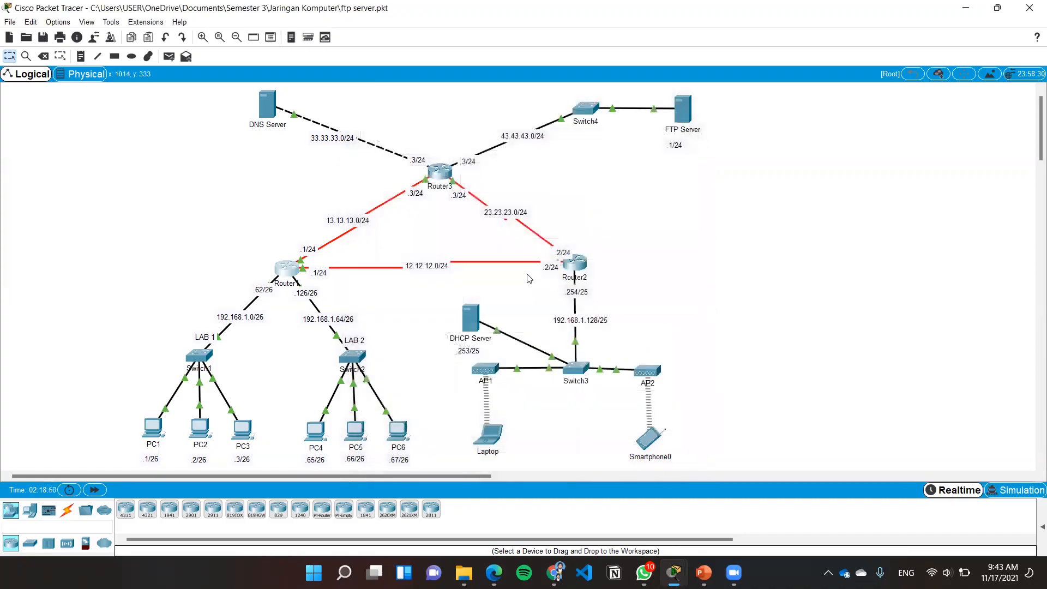
Examine Router2's IP address and subnet mask settings on FastEthernet0/0, Serial2/0 and Serial3/0
left_click(566, 264)
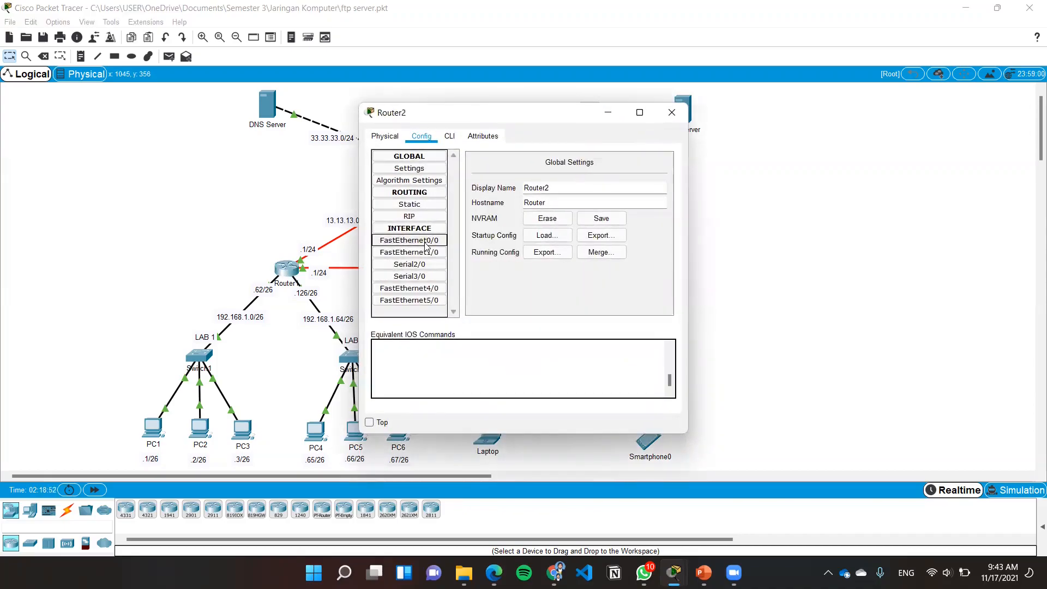
left_click(409, 241)
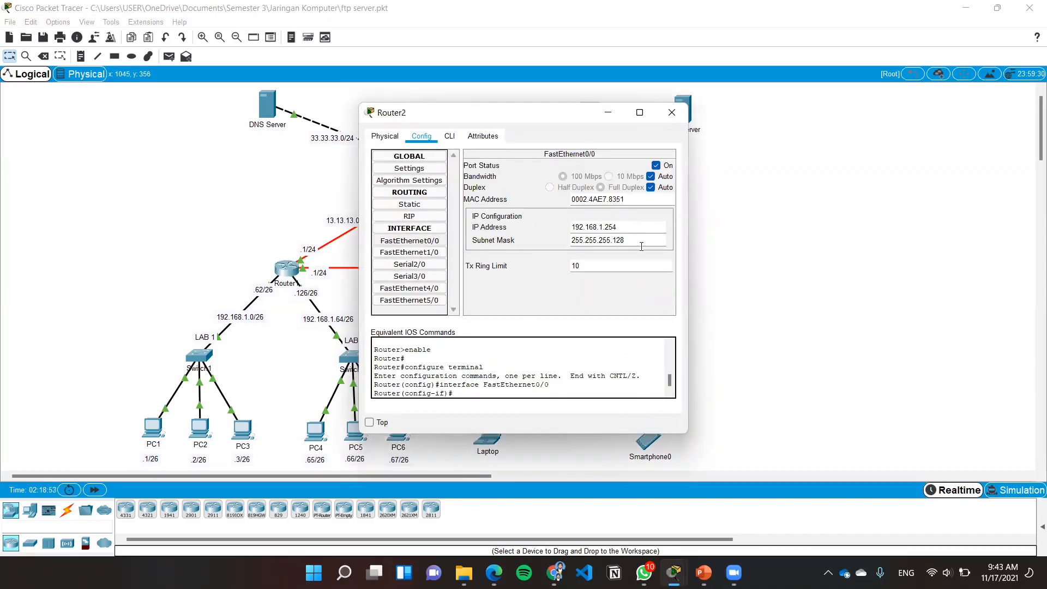
left_click(424, 263)
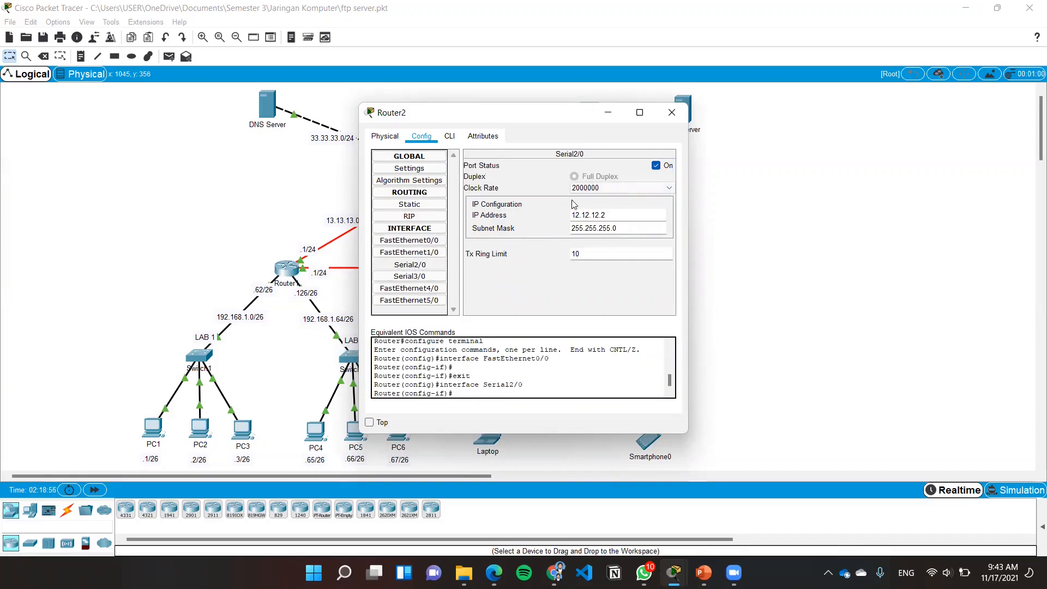
left_click(409, 276)
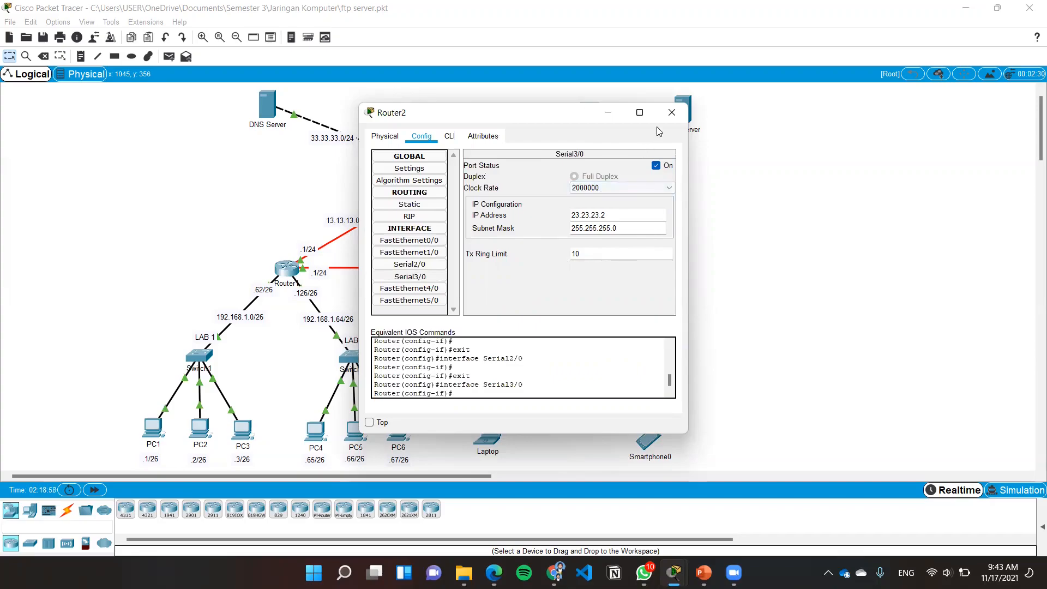
left_click(671, 113)
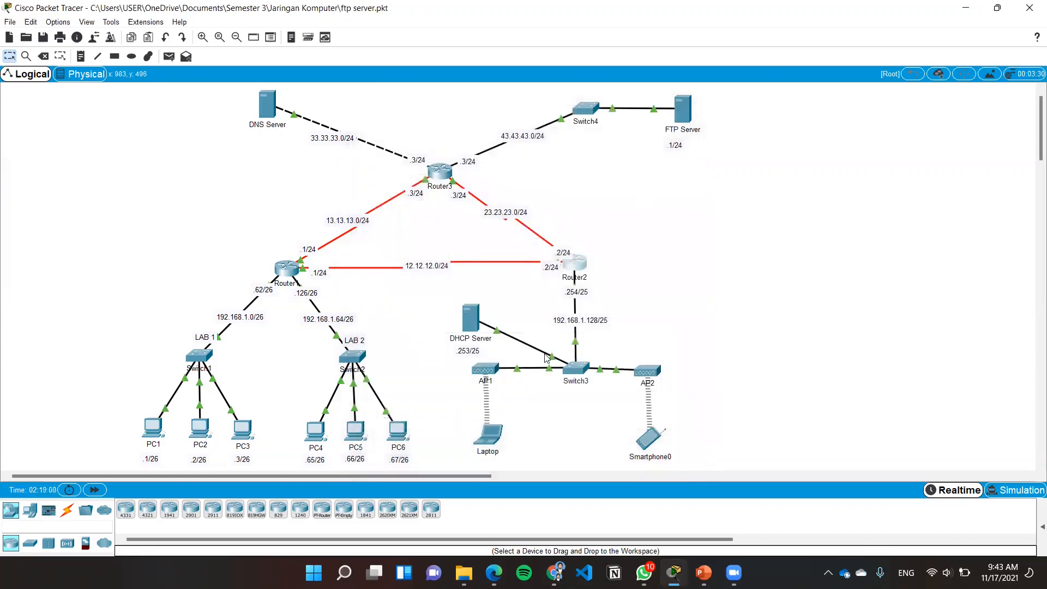
Review the DHCP Server's static IP configuration and its global gateway and DNS settings
left_click(472, 320)
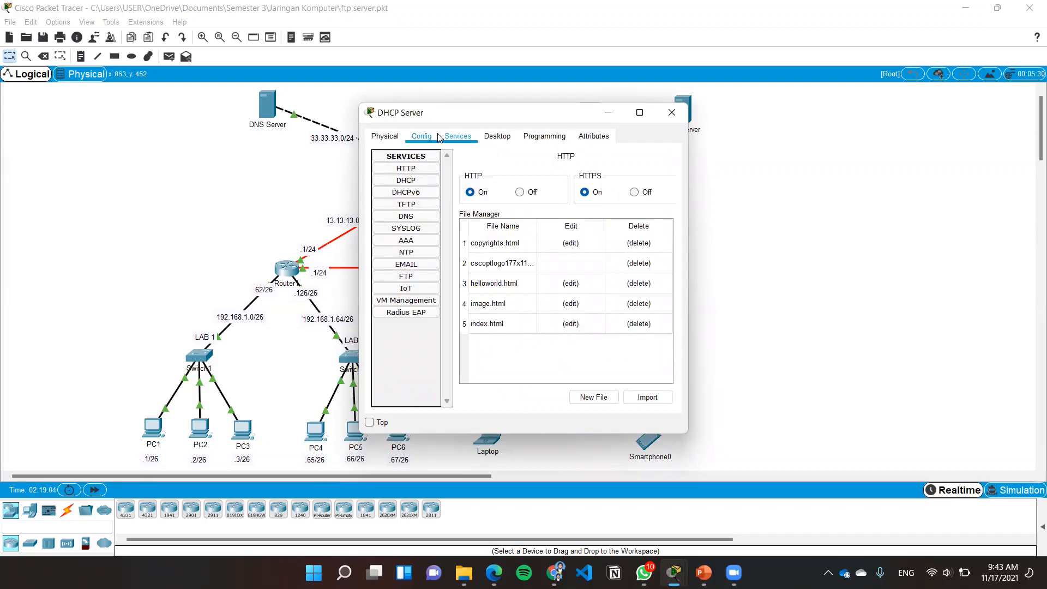
left_click(495, 137)
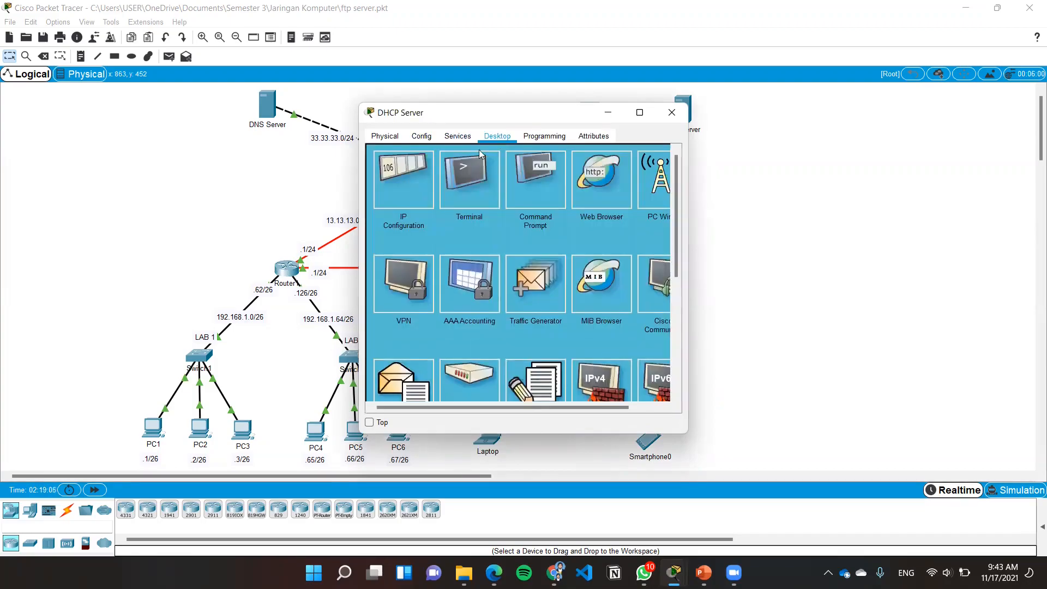
left_click(420, 179)
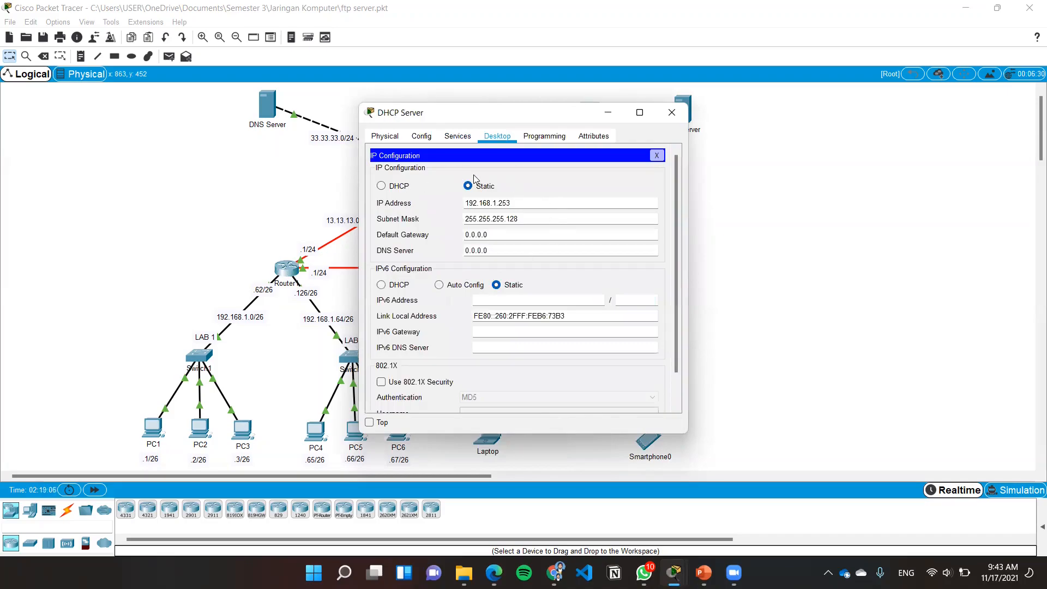
left_click(428, 136)
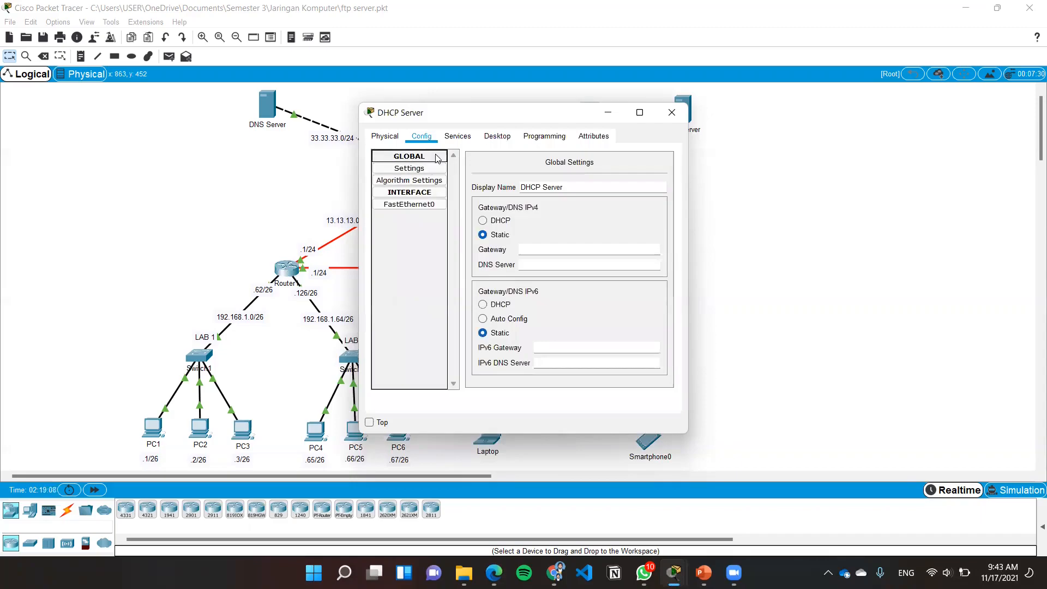
Check the DHCP service's serverPool settings on the DHCP Server and save the pool
left_click(457, 136)
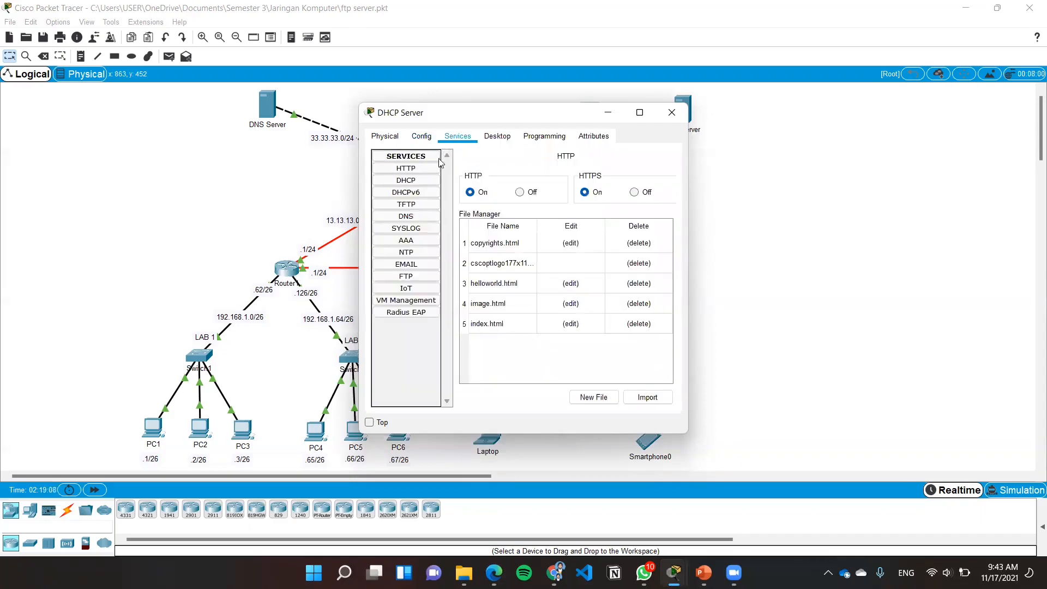
left_click(420, 180)
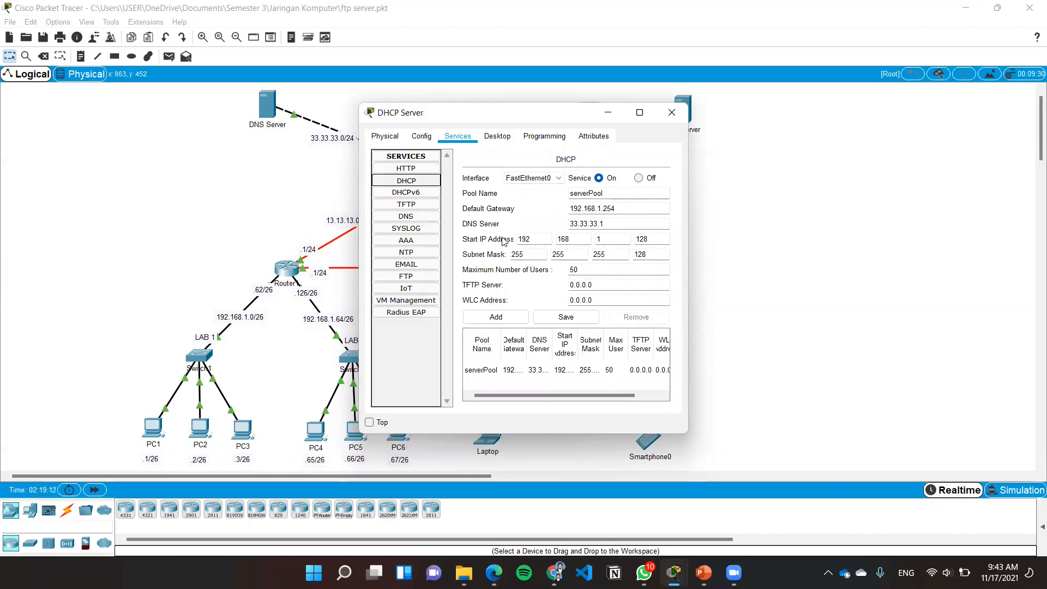
left_click(588, 321)
left_click(666, 119)
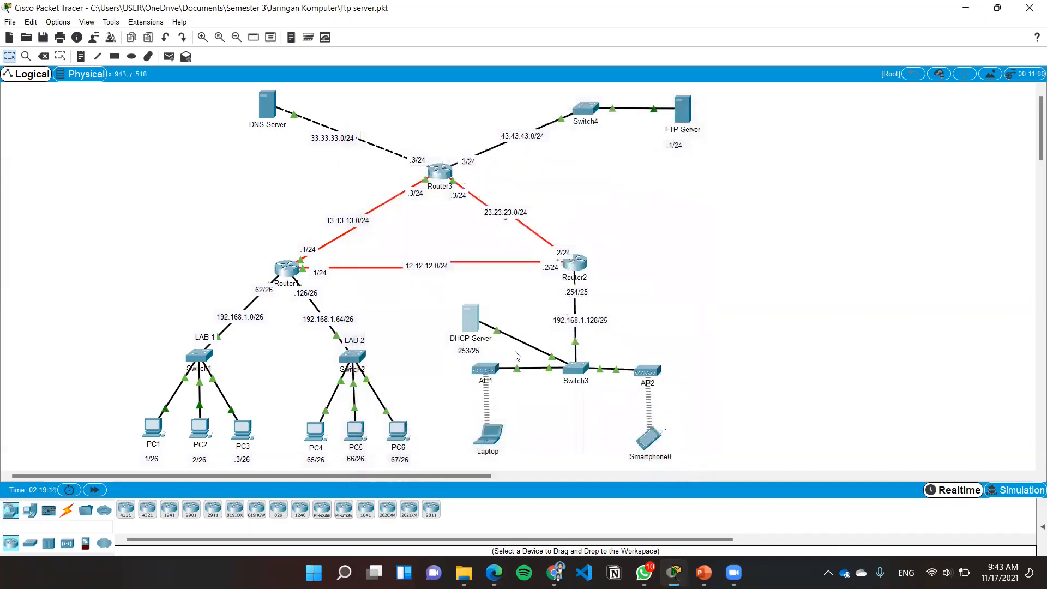
Review AP1's wireless settings on Port 1, including SSID, authentication and encryption type
left_click(489, 371)
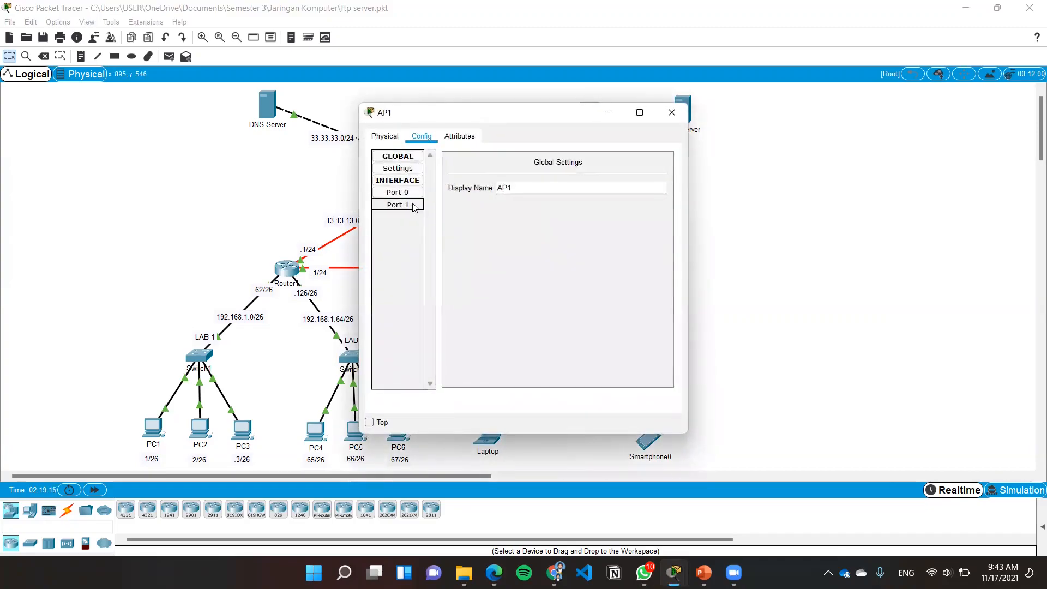
left_click(408, 205)
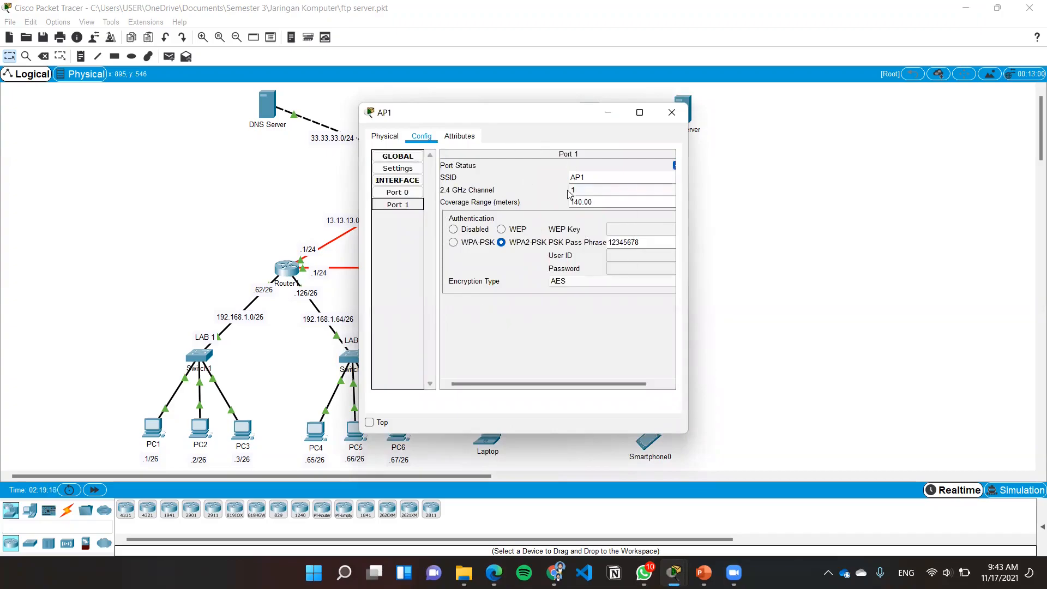
left_click(671, 113)
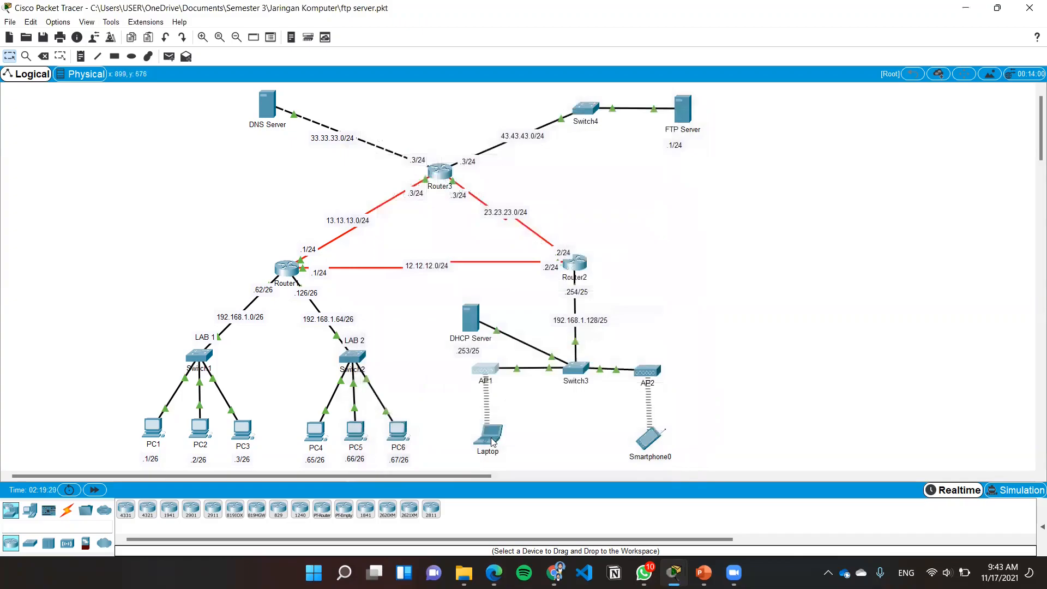
Review the Laptop's Wireless0 SSID and authentication settings and its DHCP-assigned IP configuration
left_click(491, 437)
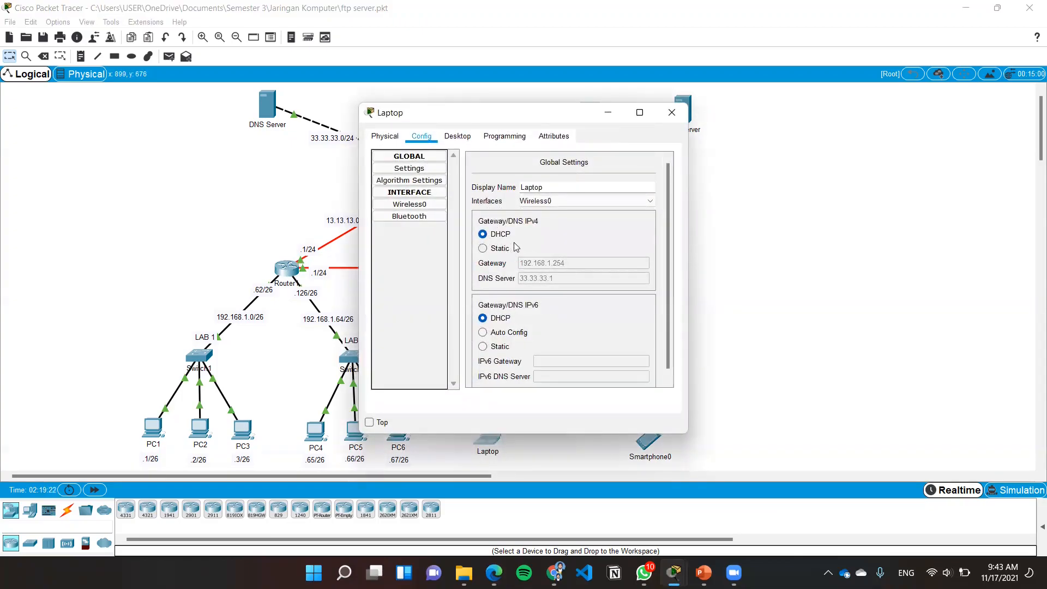
left_click(432, 206)
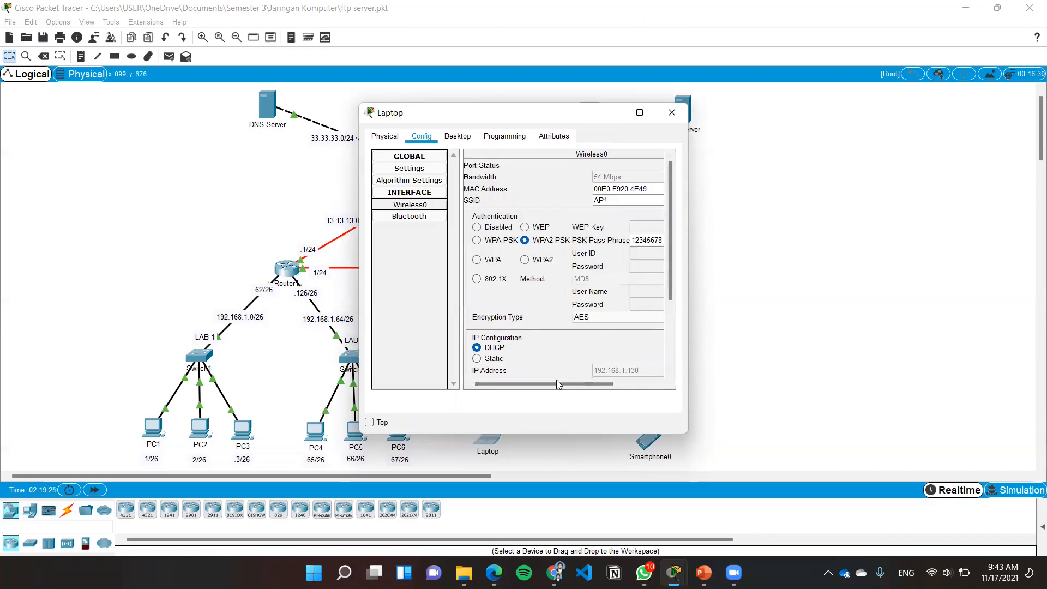
left_click_drag(556, 381, 562, 383)
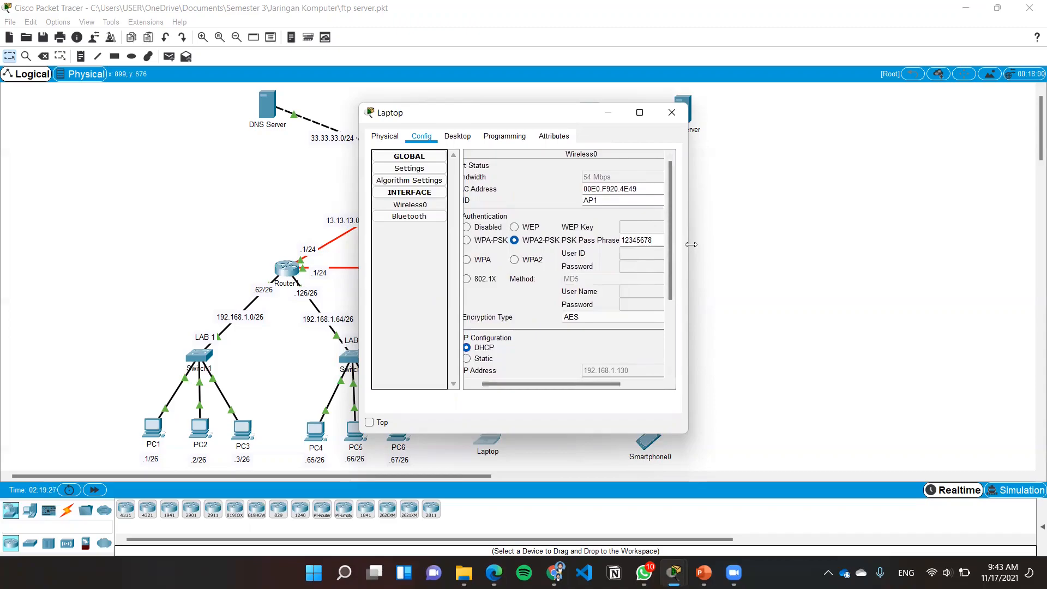
left_click_drag(691, 245, 734, 248)
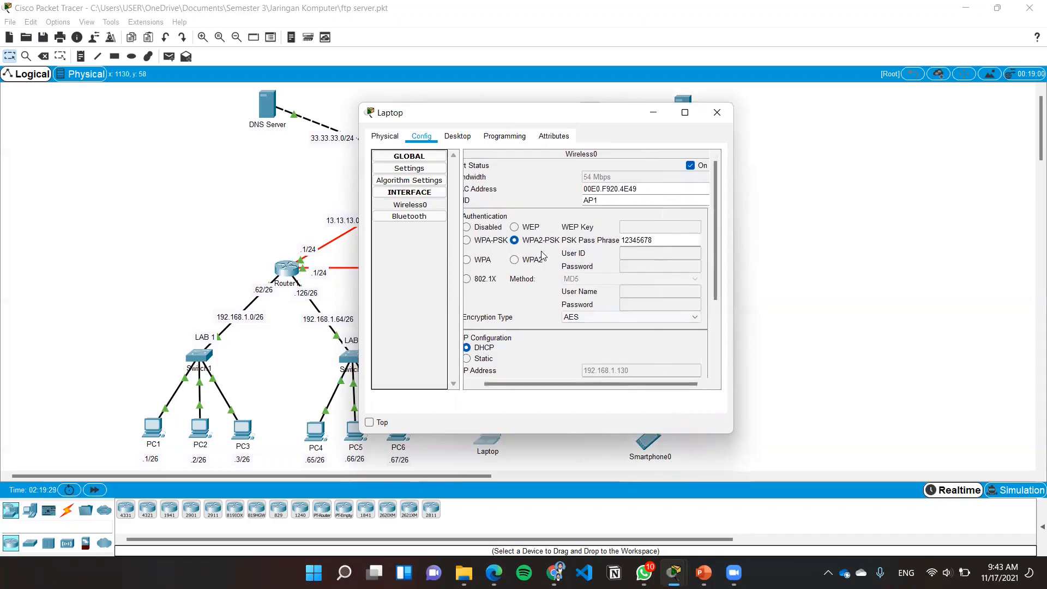
left_click(462, 141)
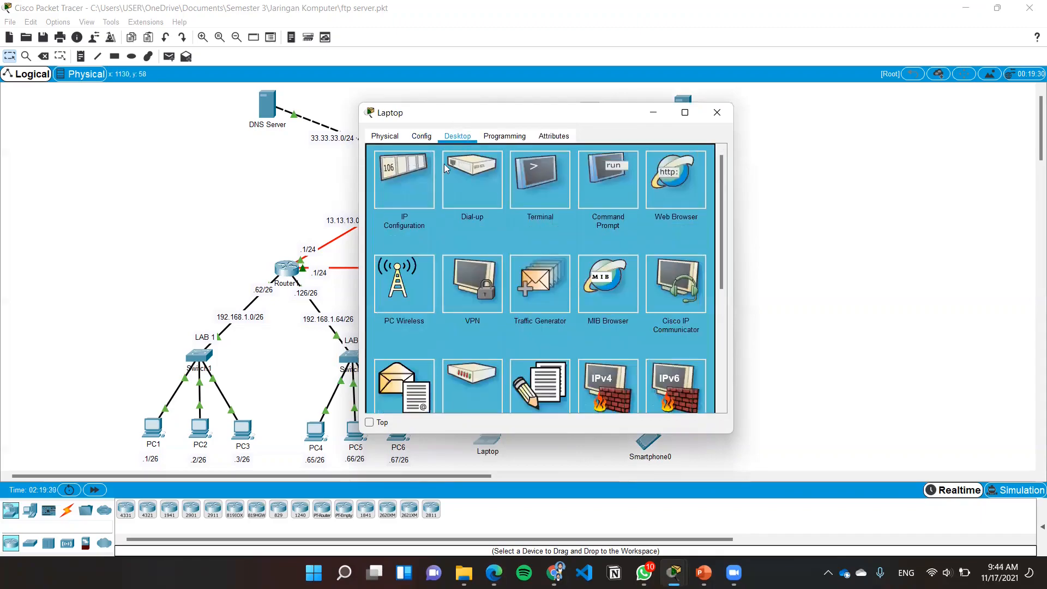
left_click(422, 169)
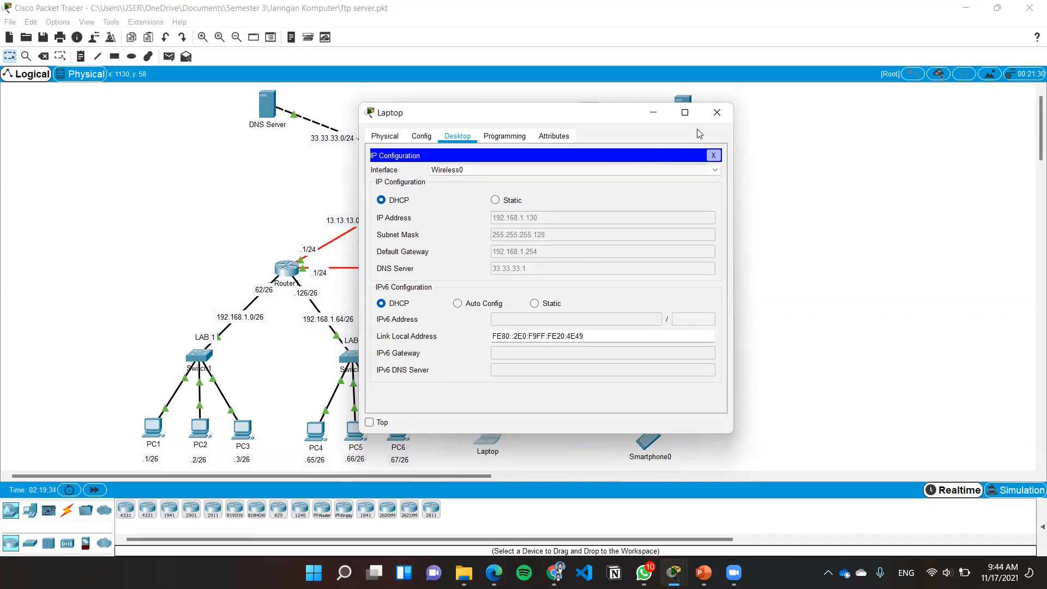
left_click(718, 111)
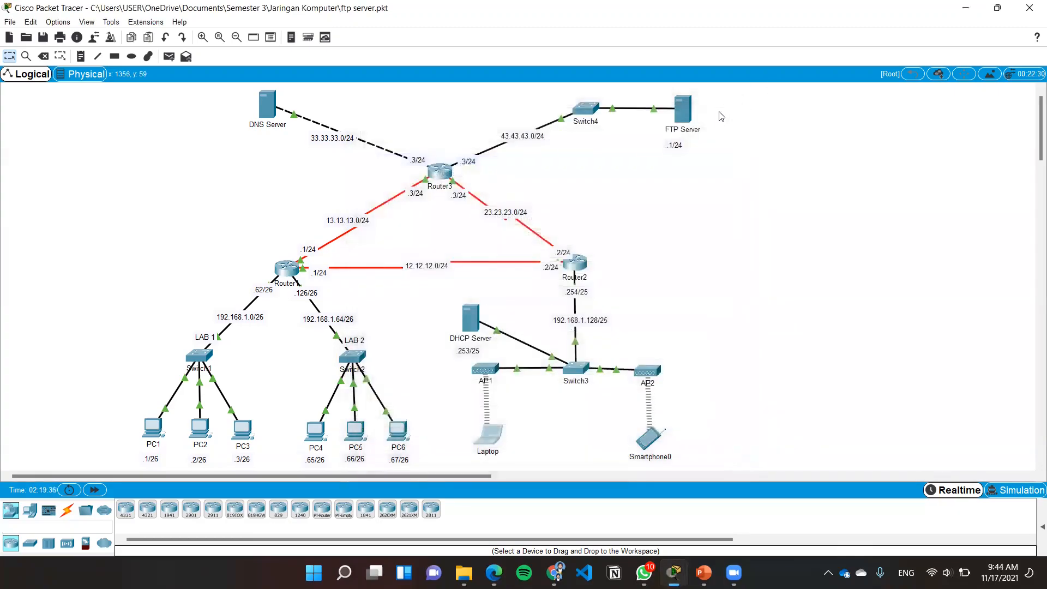
Review AP2's wireless settings on Port 1, including SSID and authentication
left_click(648, 372)
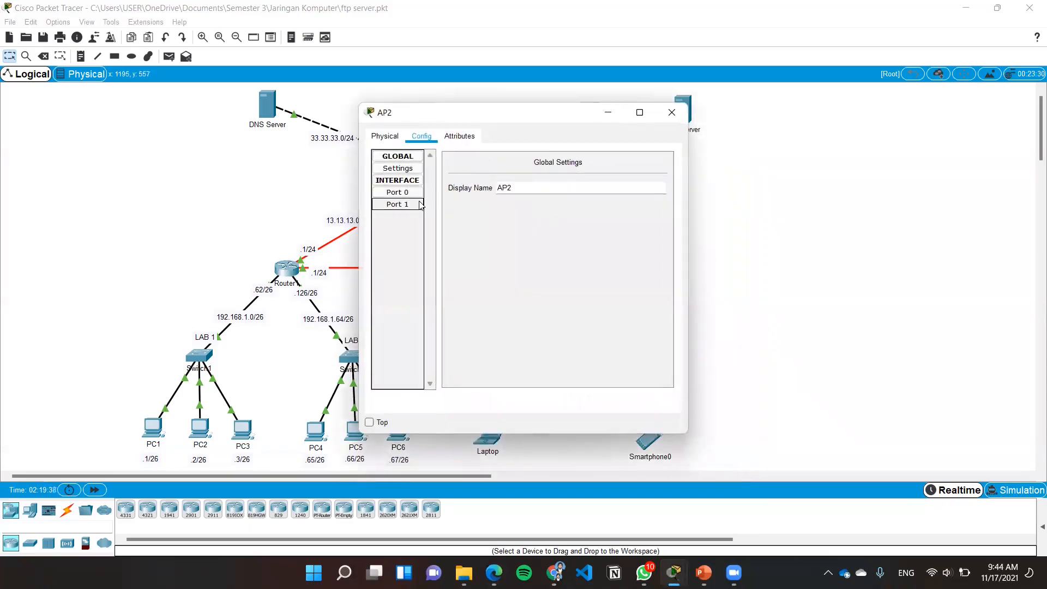
left_click(420, 205)
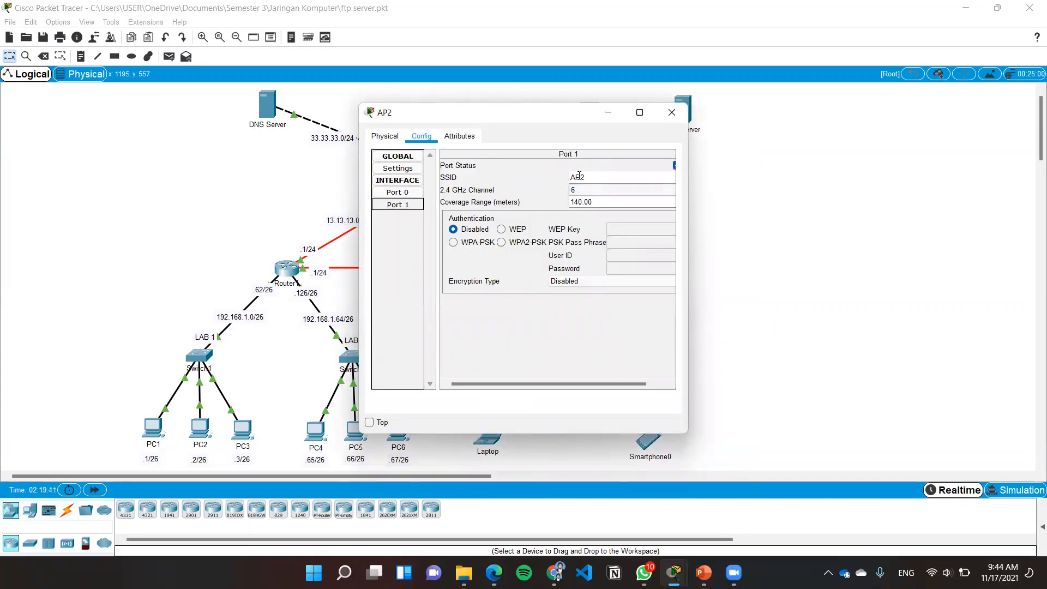
left_click_drag(587, 176, 558, 179)
left_click(672, 112)
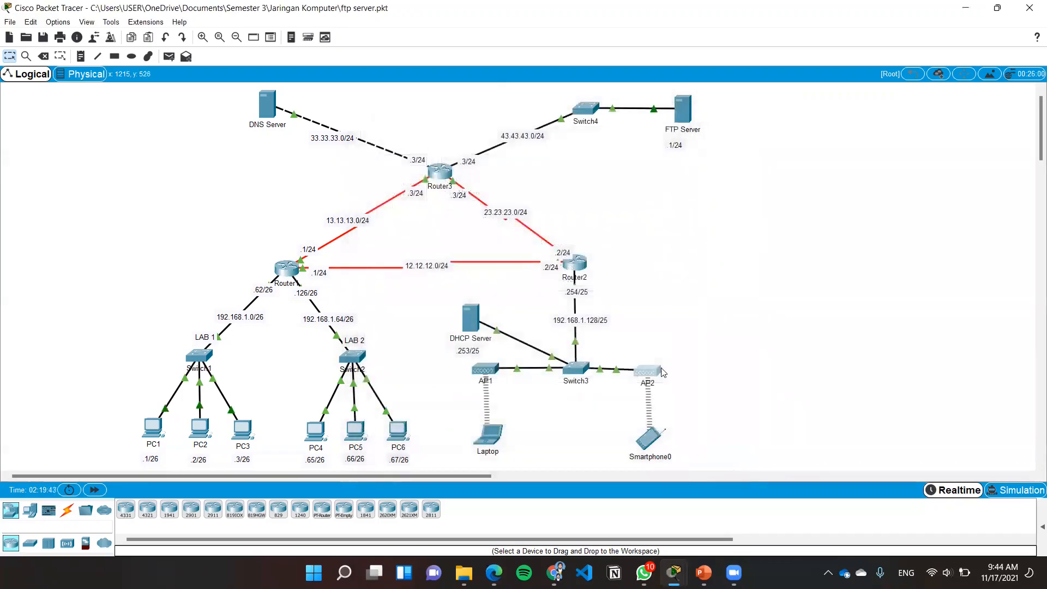
Review Smartphone0's Wireless0 SSID and authentication settings and its DHCP-assigned IP configuration
left_click(650, 435)
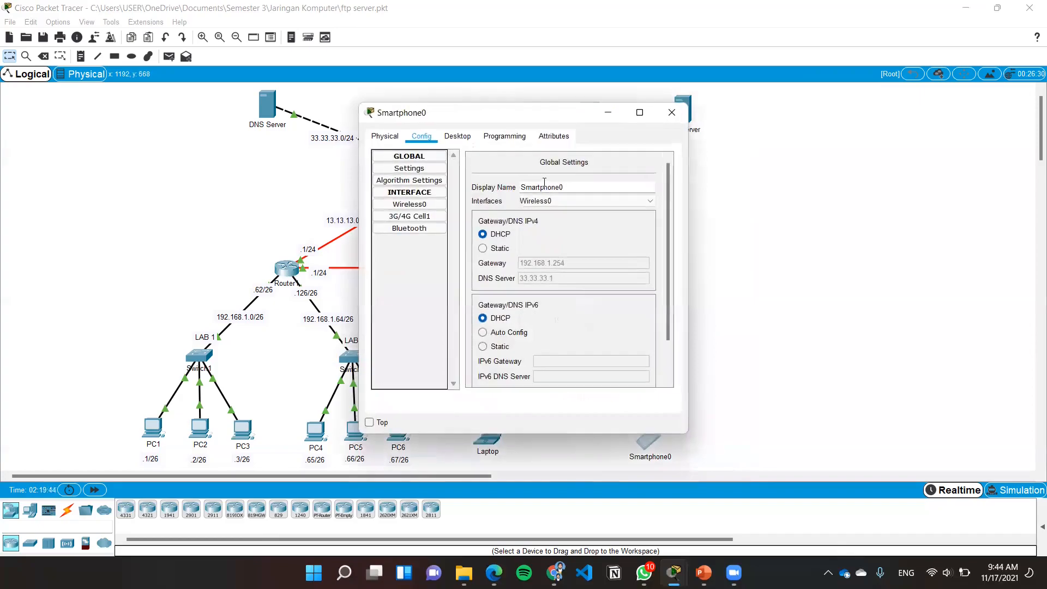
left_click(425, 206)
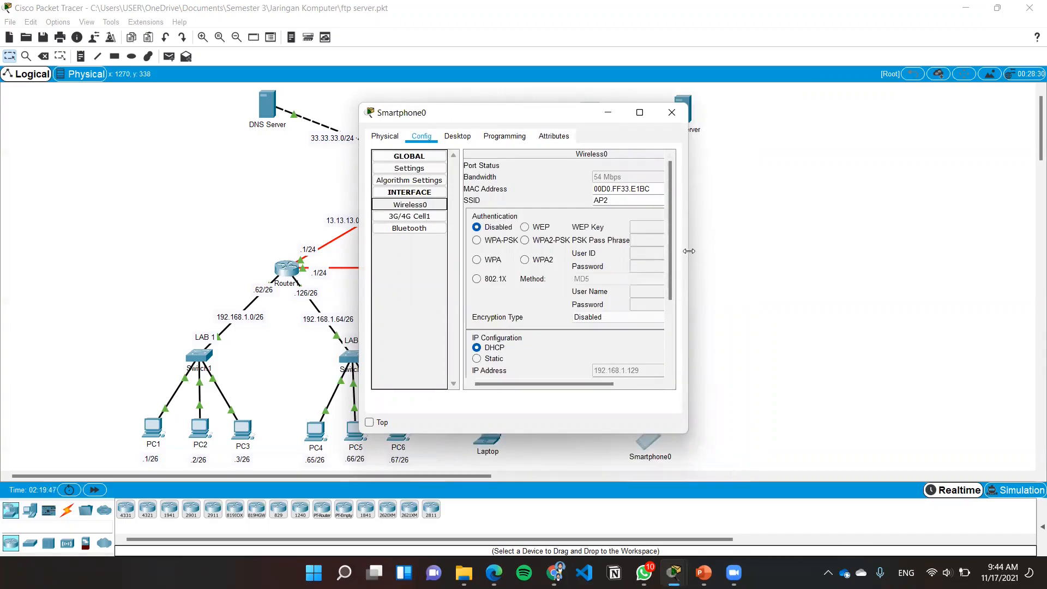
left_click_drag(688, 251, 739, 262)
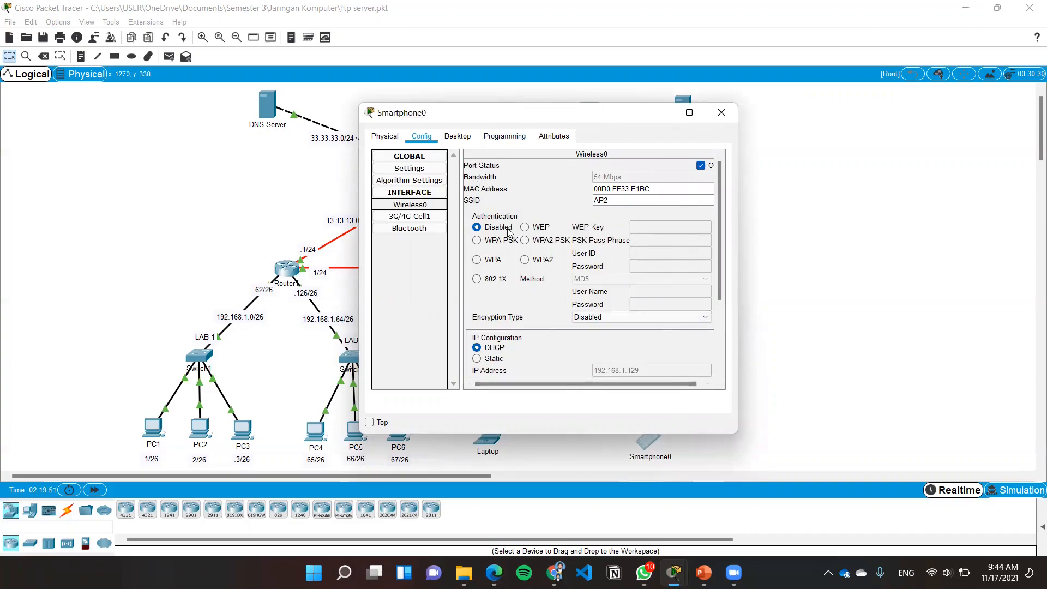
left_click(463, 137)
left_click(392, 176)
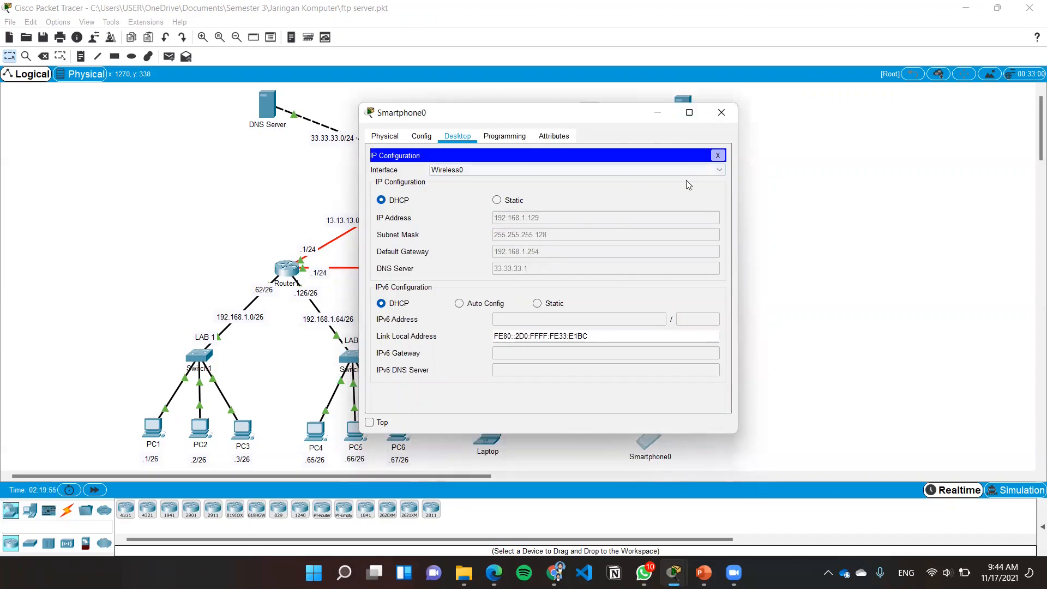
left_click(721, 112)
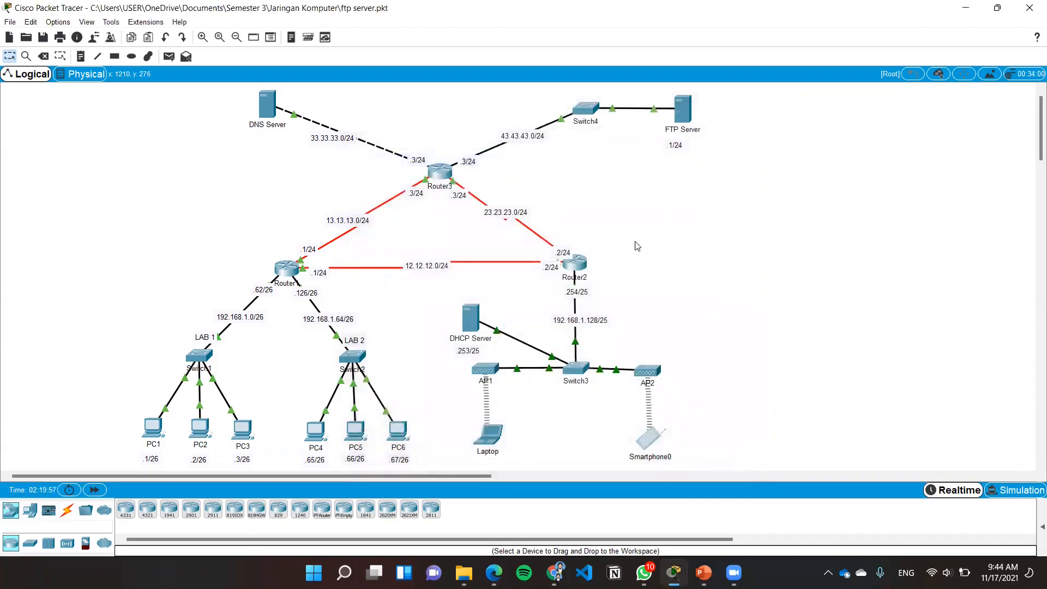
Review Router3's IP addresses and subnet masks on FastEthernet0/0, FastEthernet1/0, Serial2/0 and Serial3/0
left_click(441, 175)
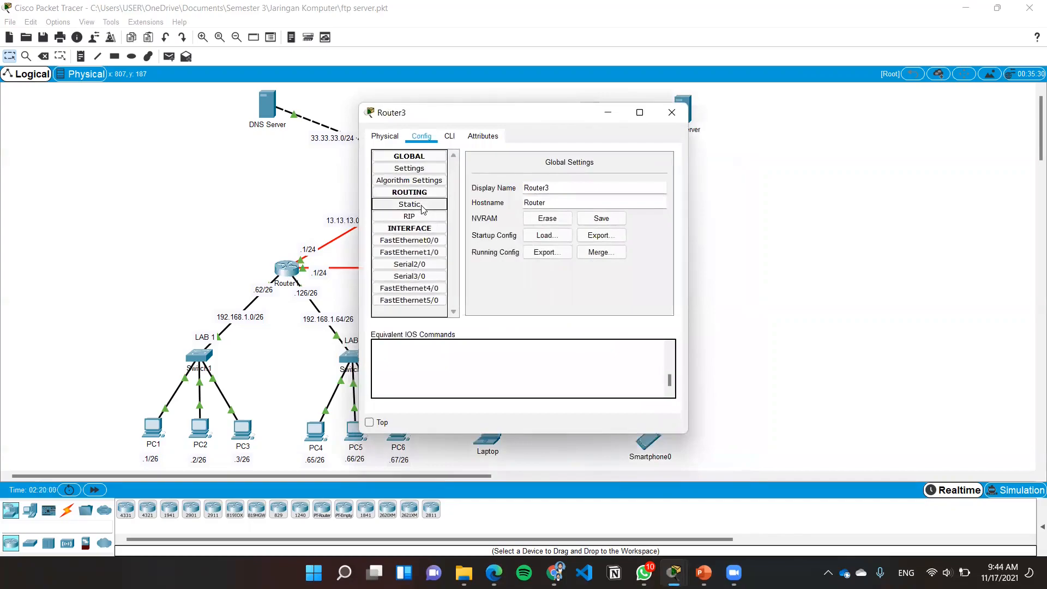
left_click(417, 242)
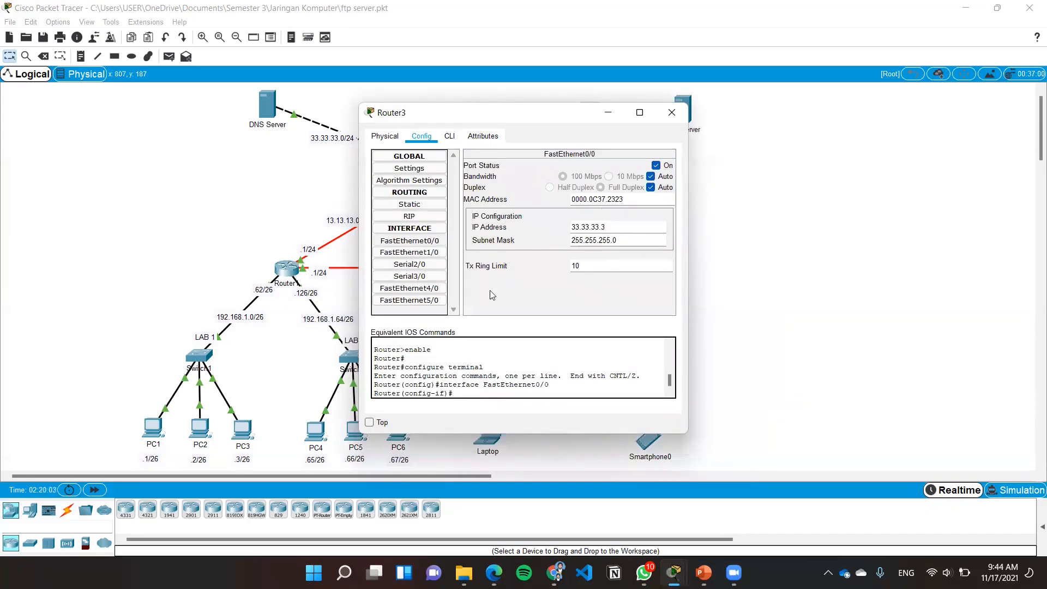
left_click(434, 254)
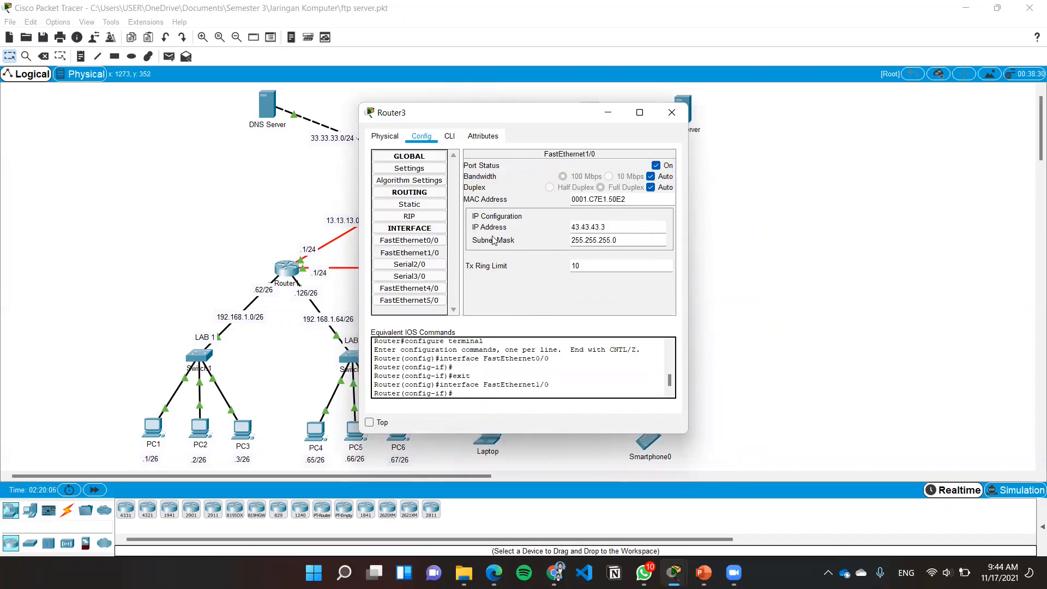
left_click(426, 267)
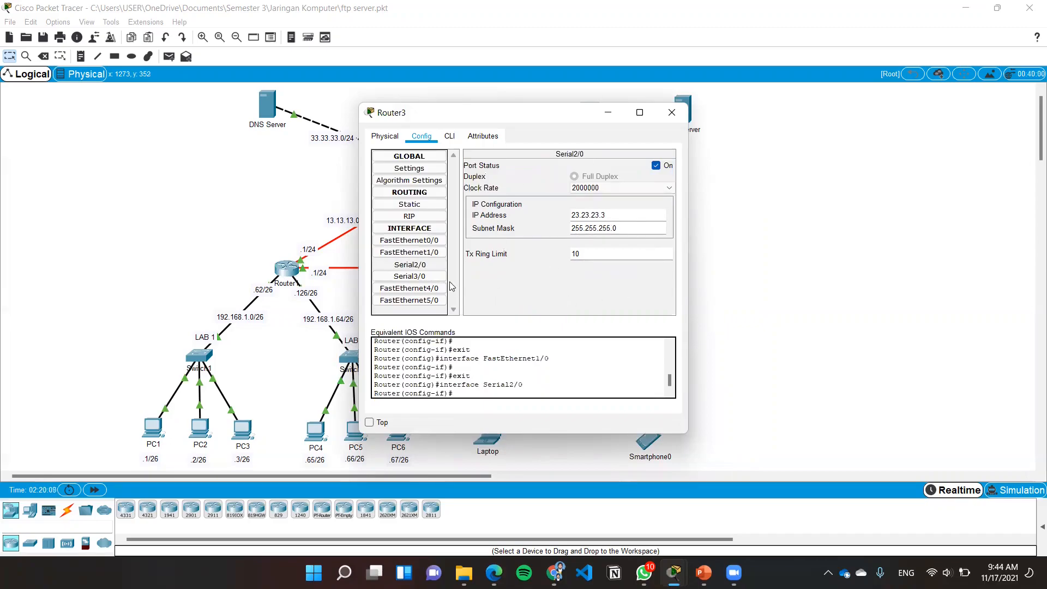
left_click(440, 281)
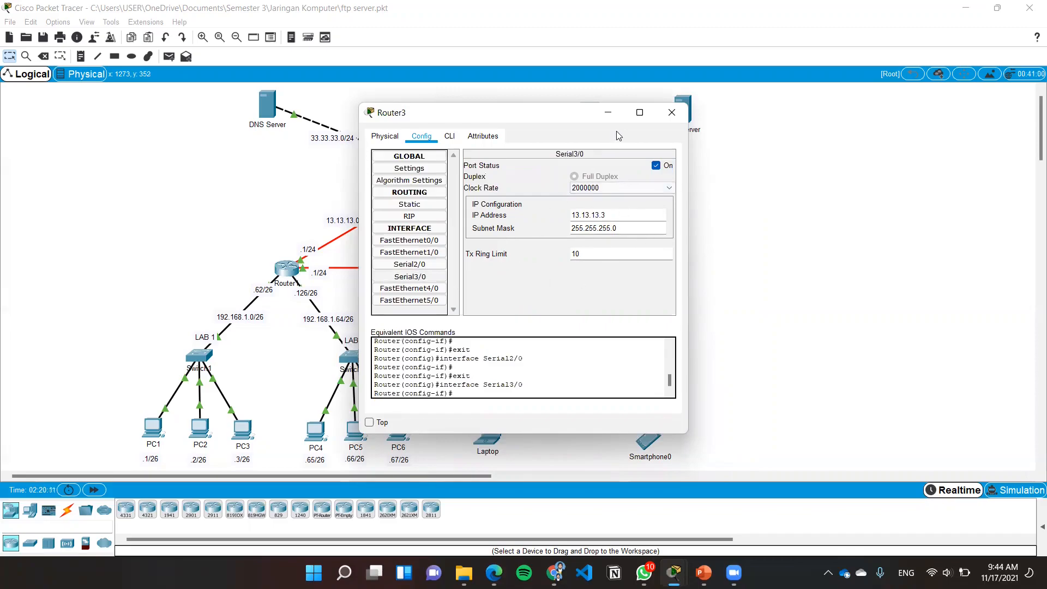
left_click(672, 112)
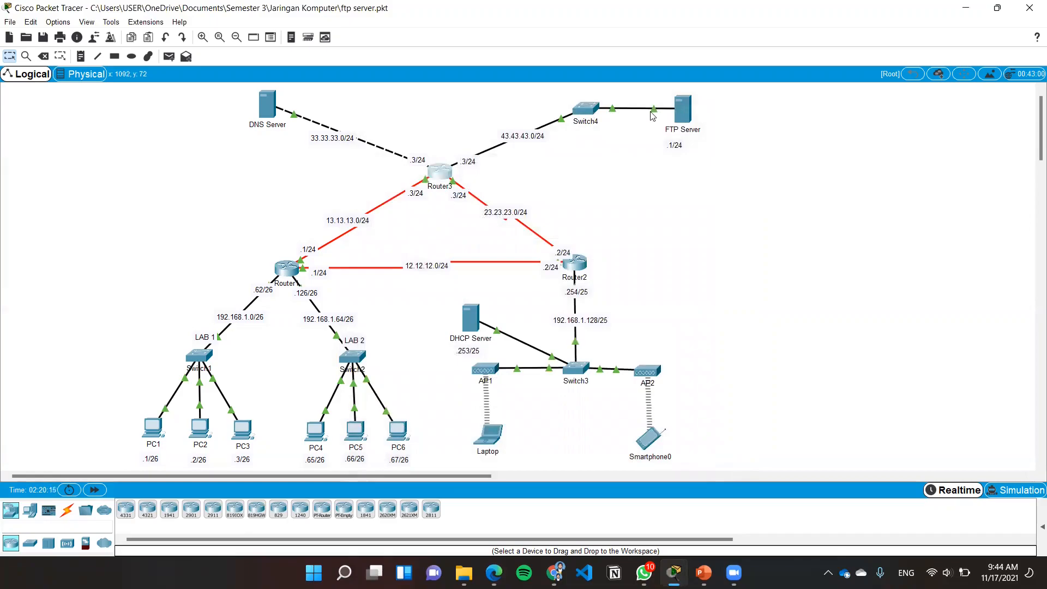
Review the FTP Server's gateway, FastEthernet0 address and static IP configuration
left_click(685, 118)
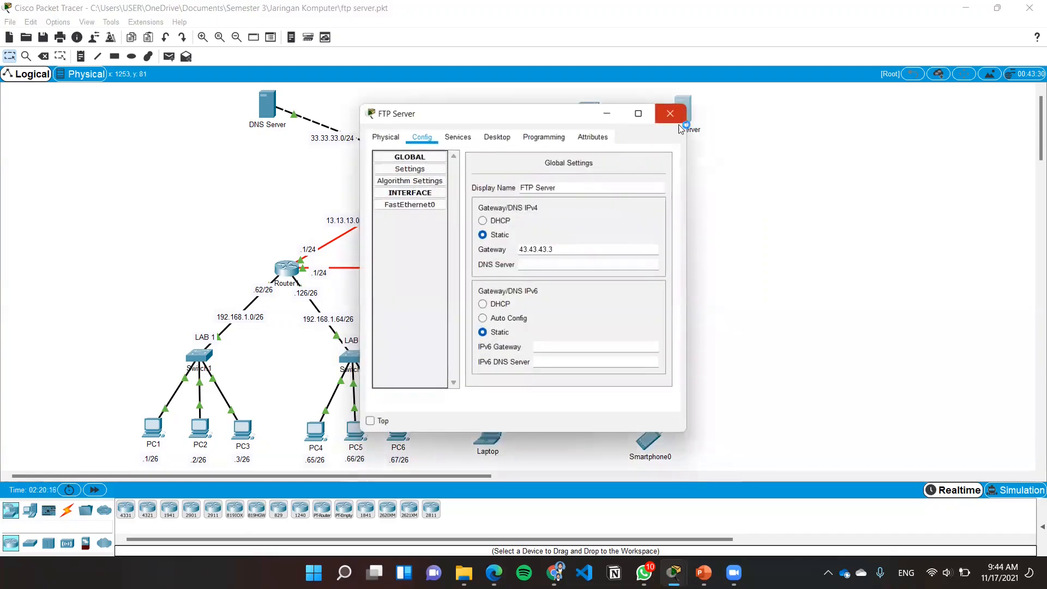
left_click(439, 205)
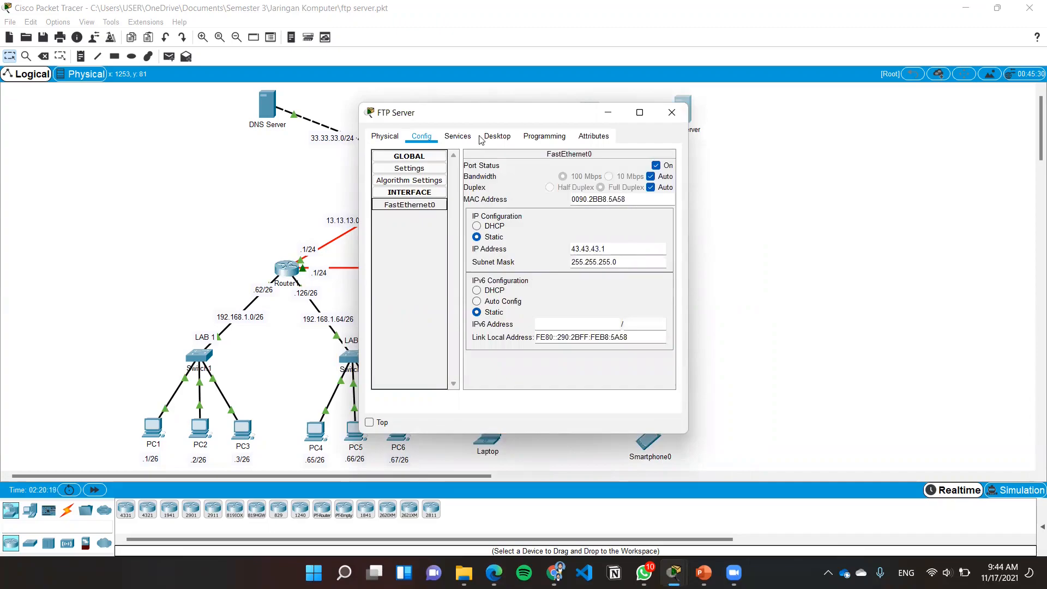
left_click(458, 136)
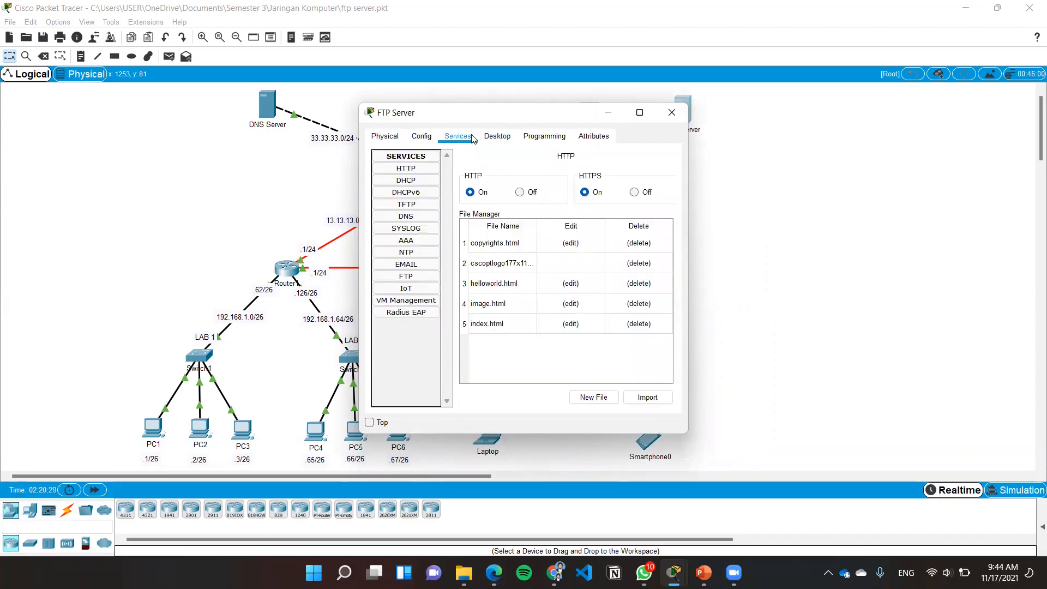
left_click(491, 140)
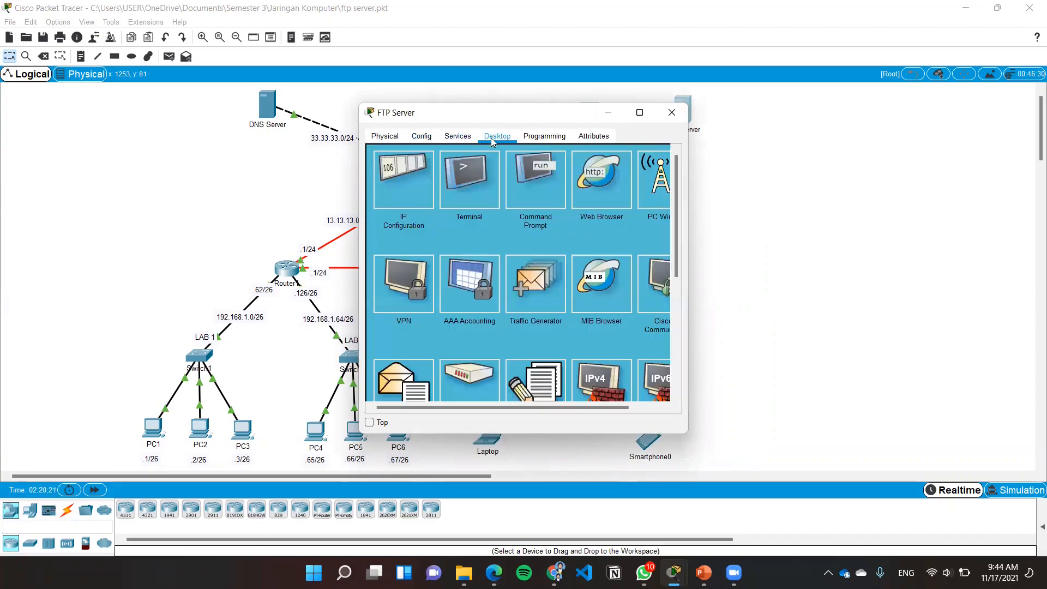
left_click(416, 180)
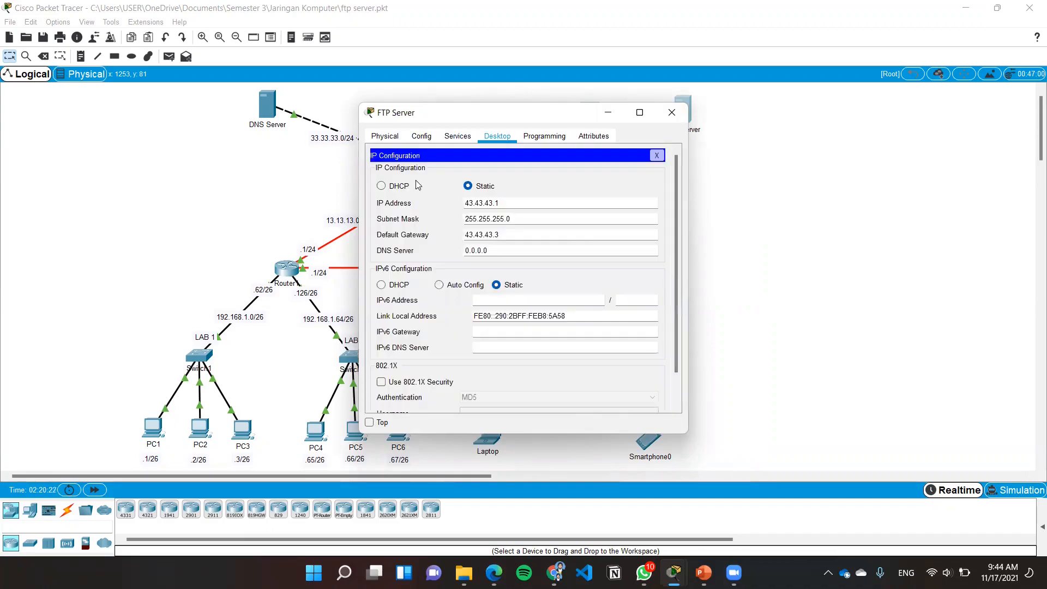
left_click(672, 113)
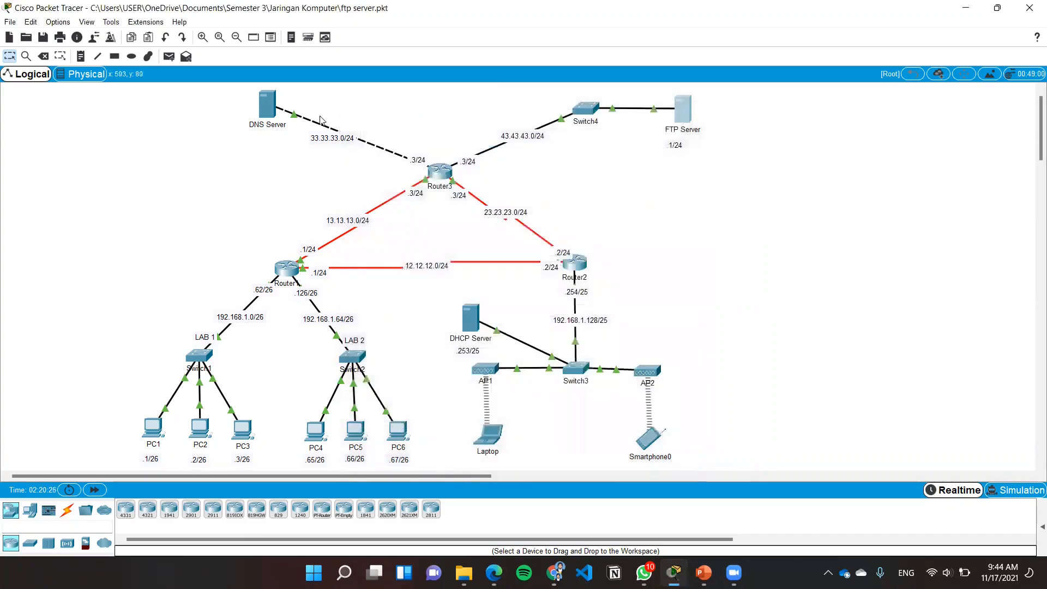
Review the DNS Server's gateway, FastEthernet0 address and static IP configuration
left_click(267, 104)
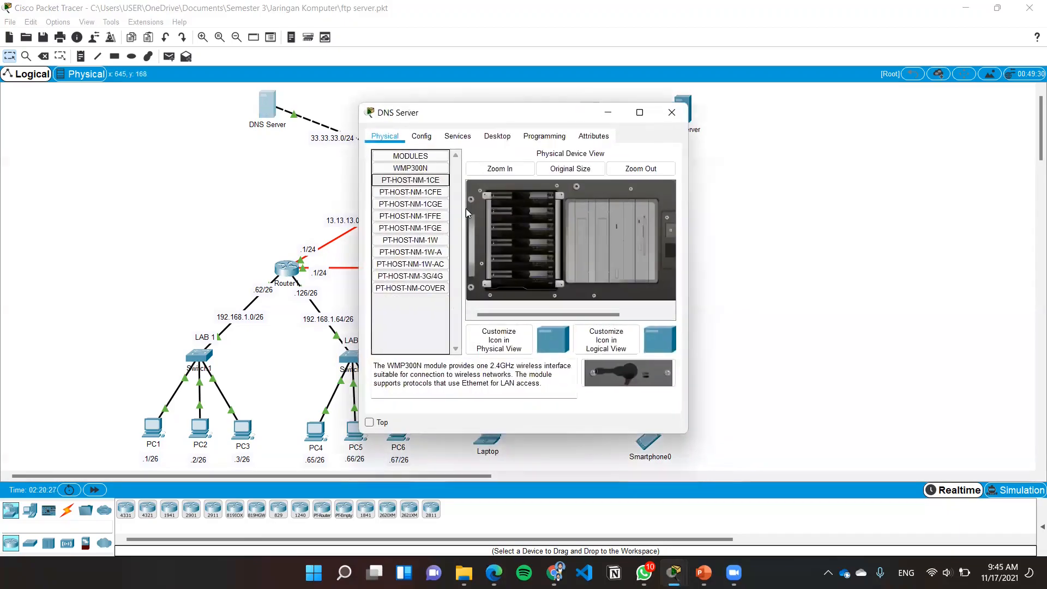
left_click(447, 137)
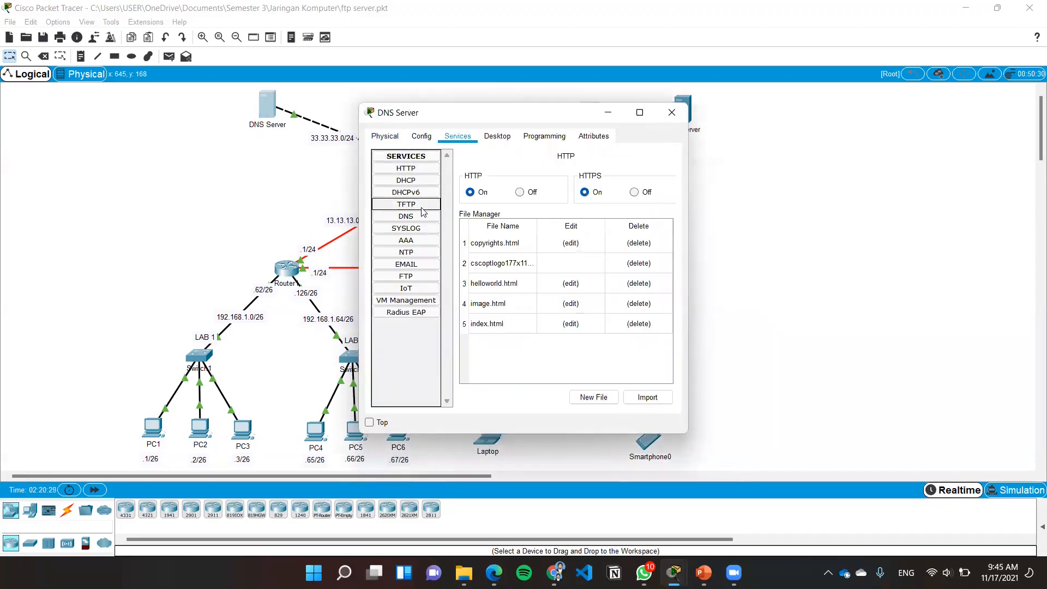
left_click(432, 137)
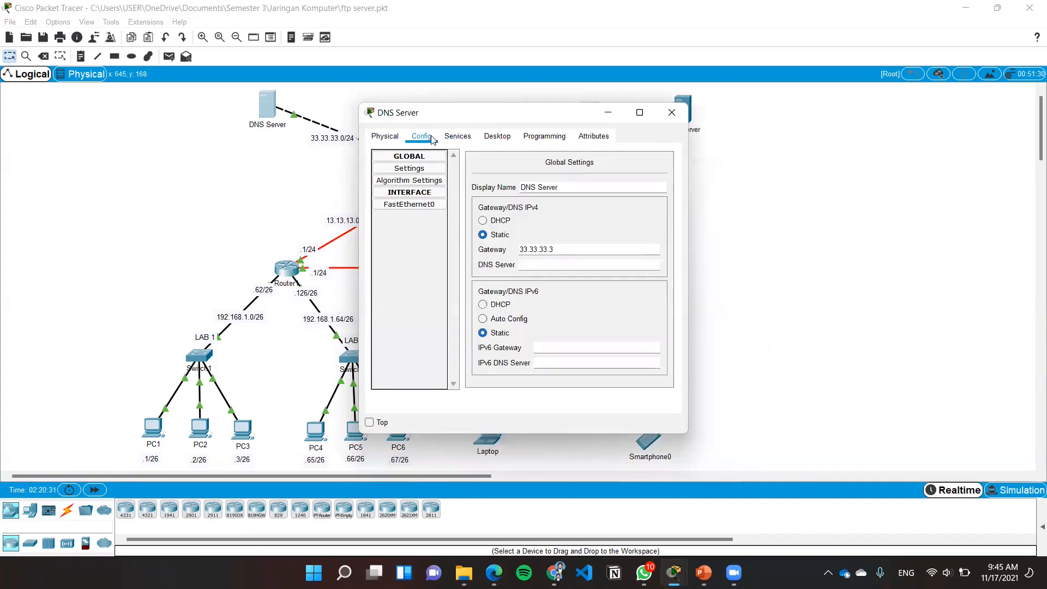
left_click(430, 204)
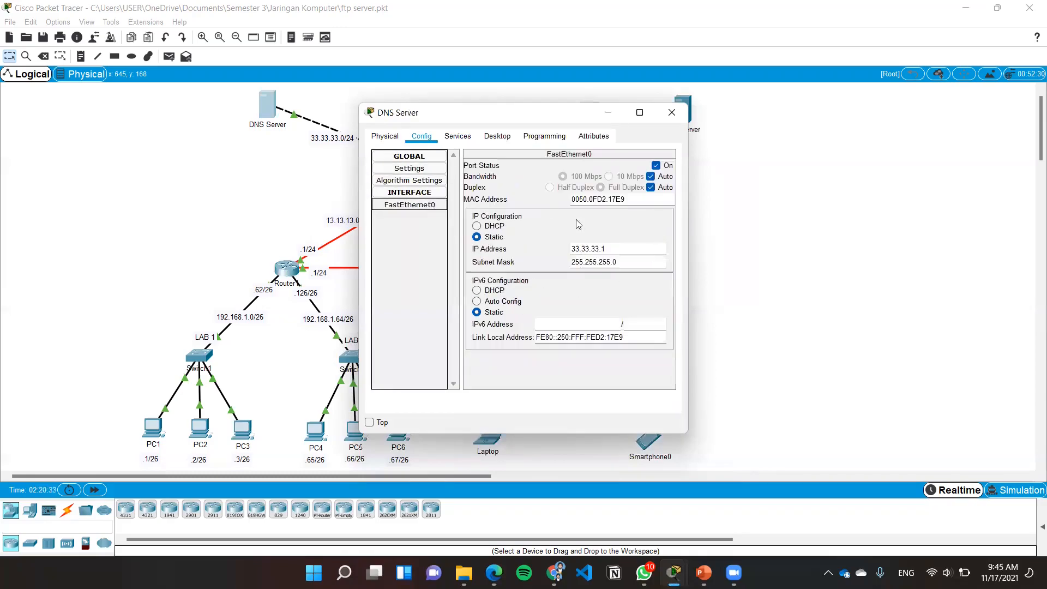
left_click(489, 137)
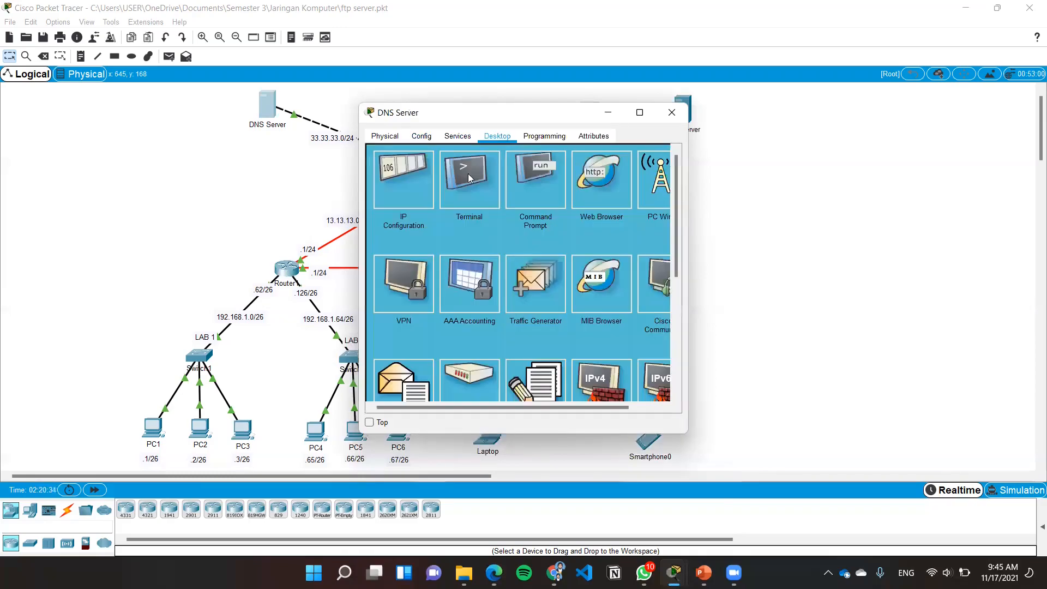
left_click(412, 179)
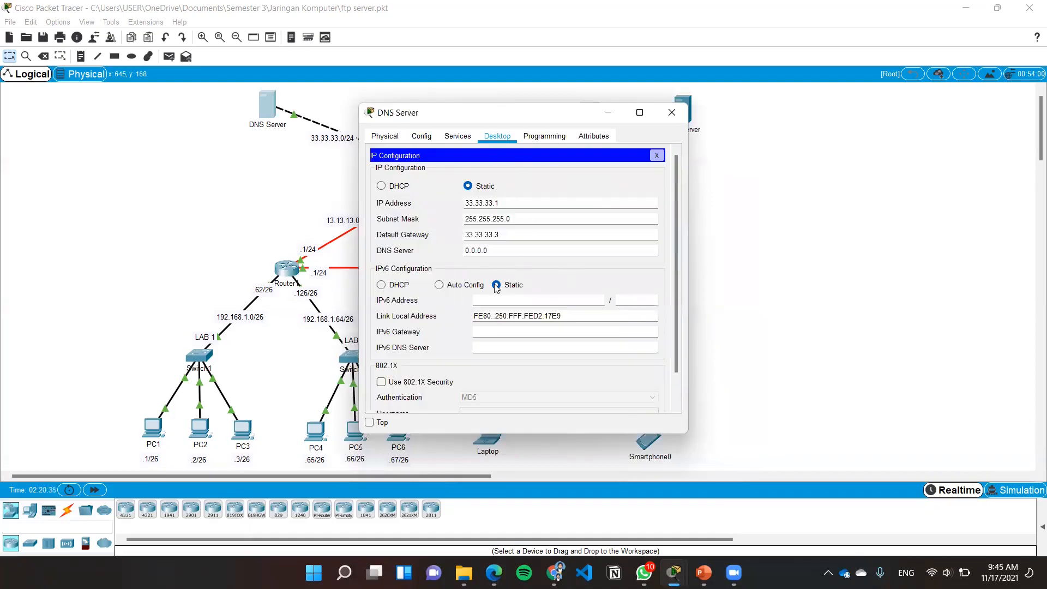
left_click(670, 115)
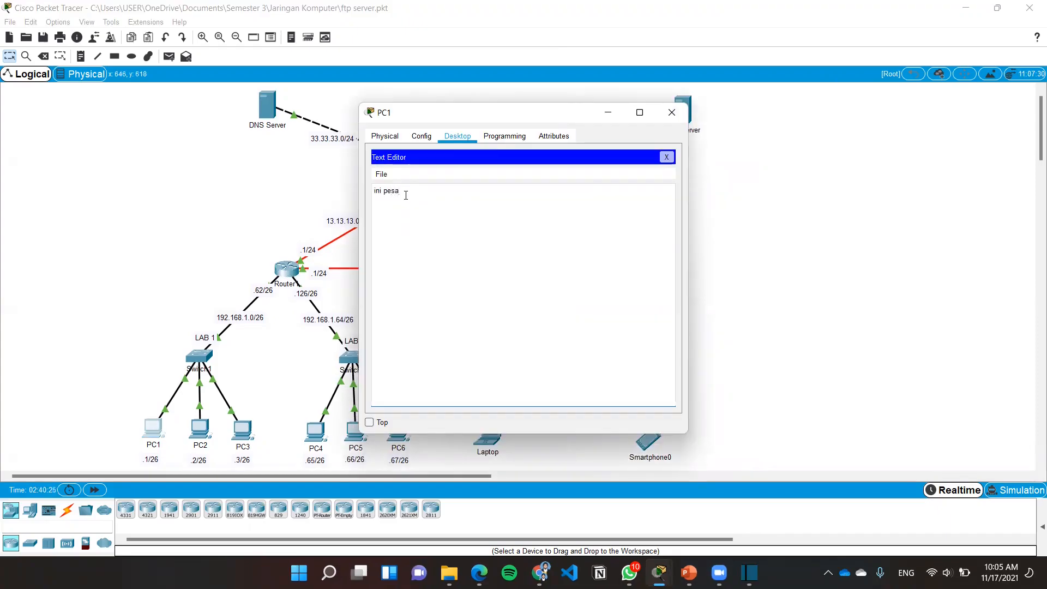
Write "ini pesan dari pc1" in PC1's Text Editor and save it as pesan-pc1.txt
type("n dari pc1")
key("ctrl+s")
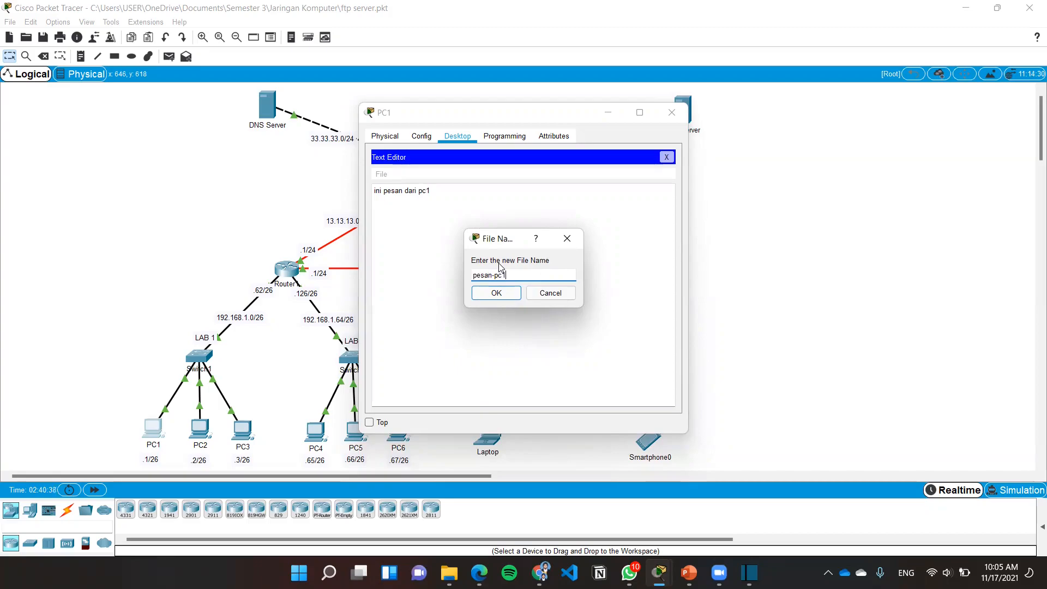
left_click(501, 294)
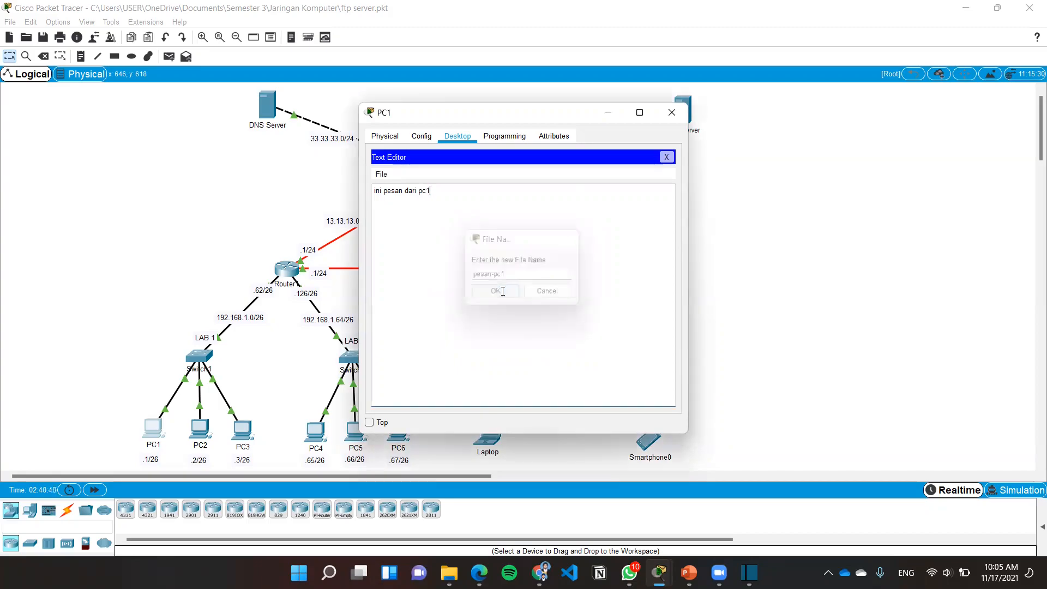
left_click(665, 157)
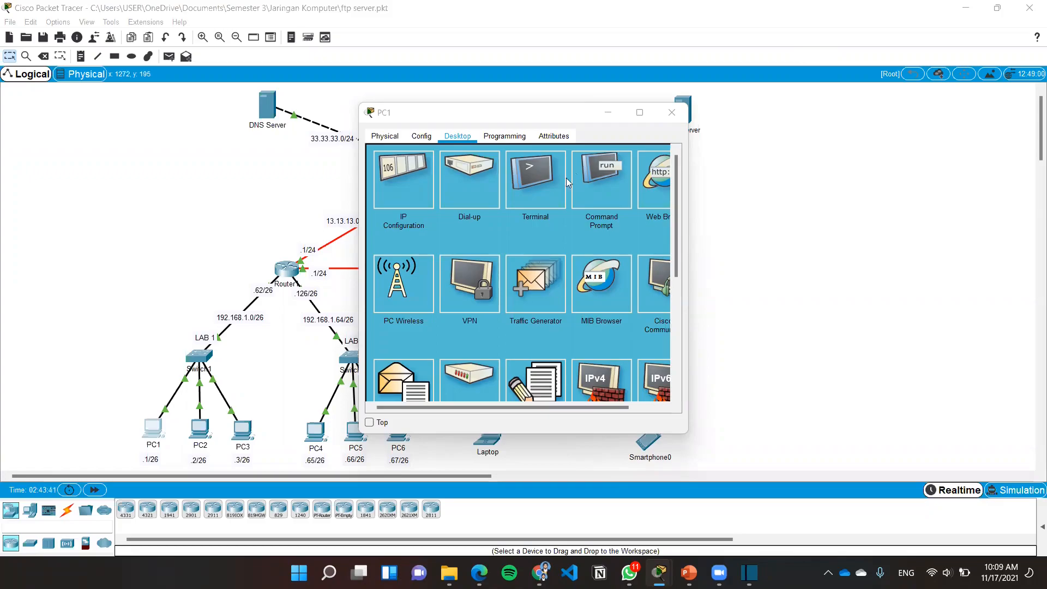
Start an FTP connection to 43.43.43.1 from PC1's Command Prompt
left_click(508, 117)
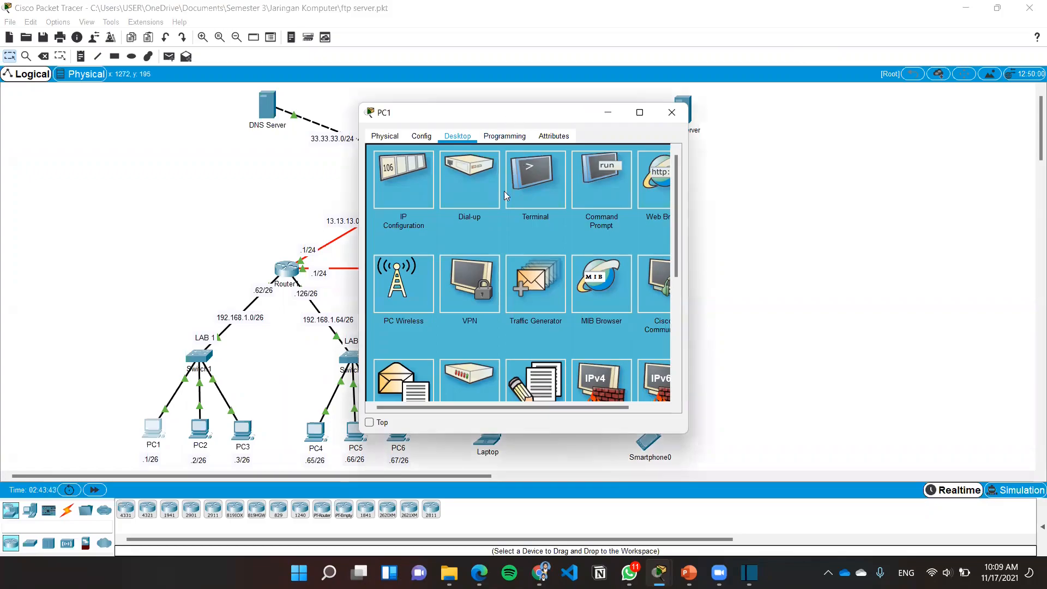
left_click(614, 187)
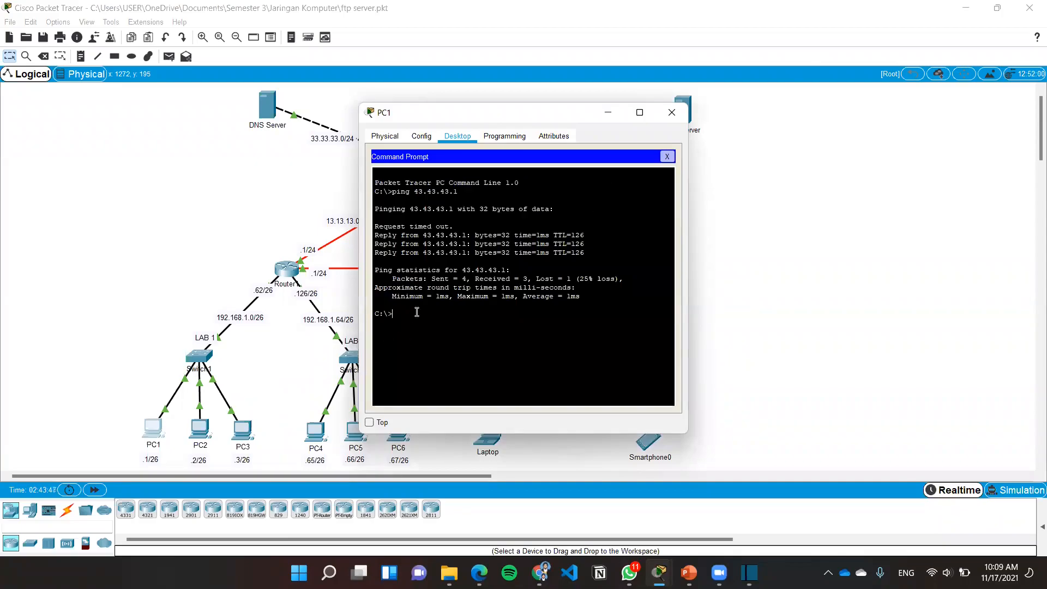
type("ftp 43.43.43.1")
key("Return")
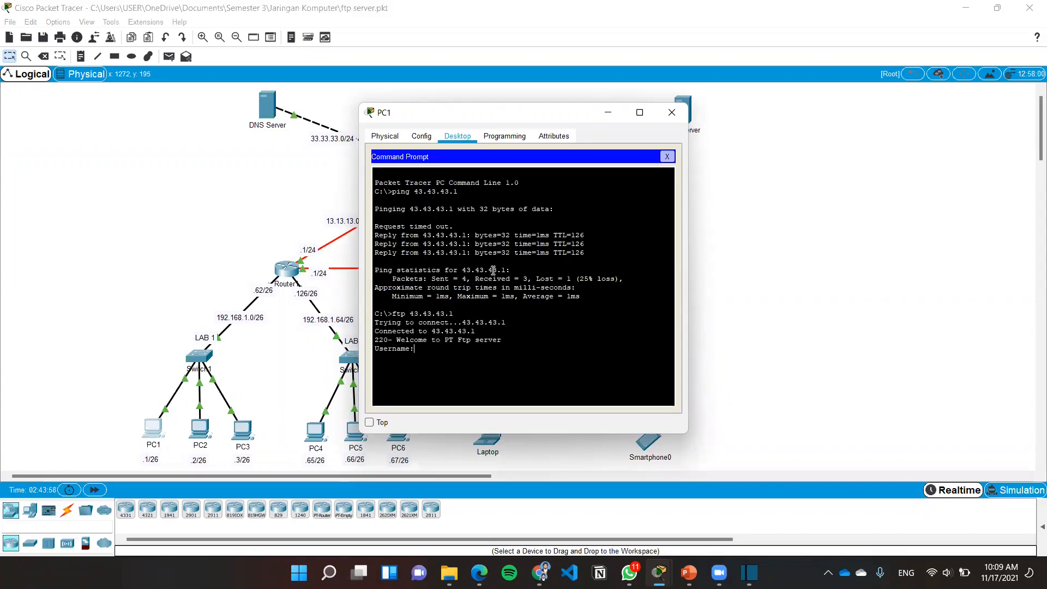
Log in to the FTP server with the username coba and the account password
type("coba")
key("Return")
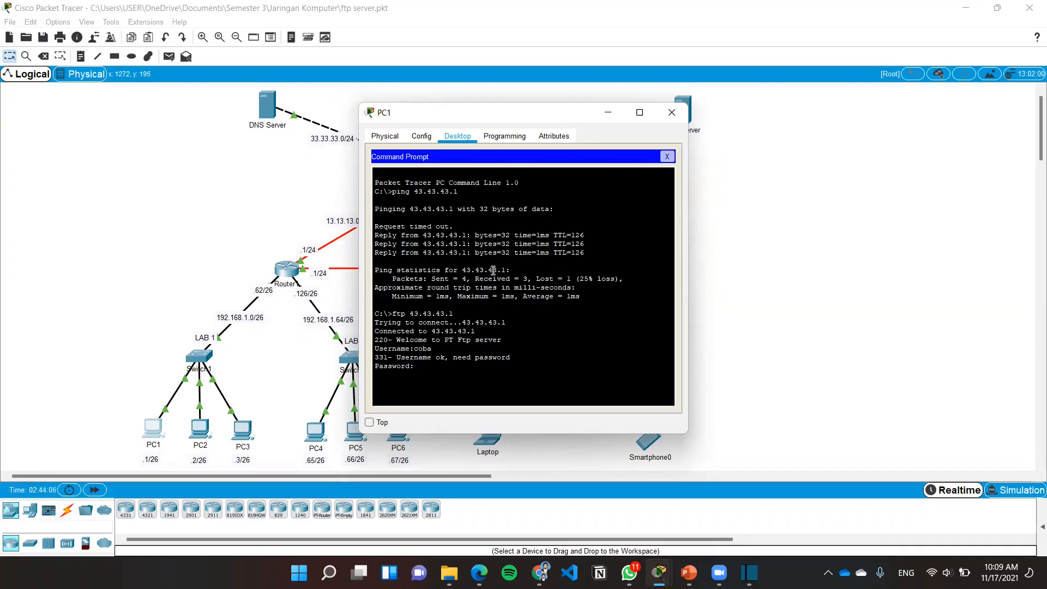
key("Return")
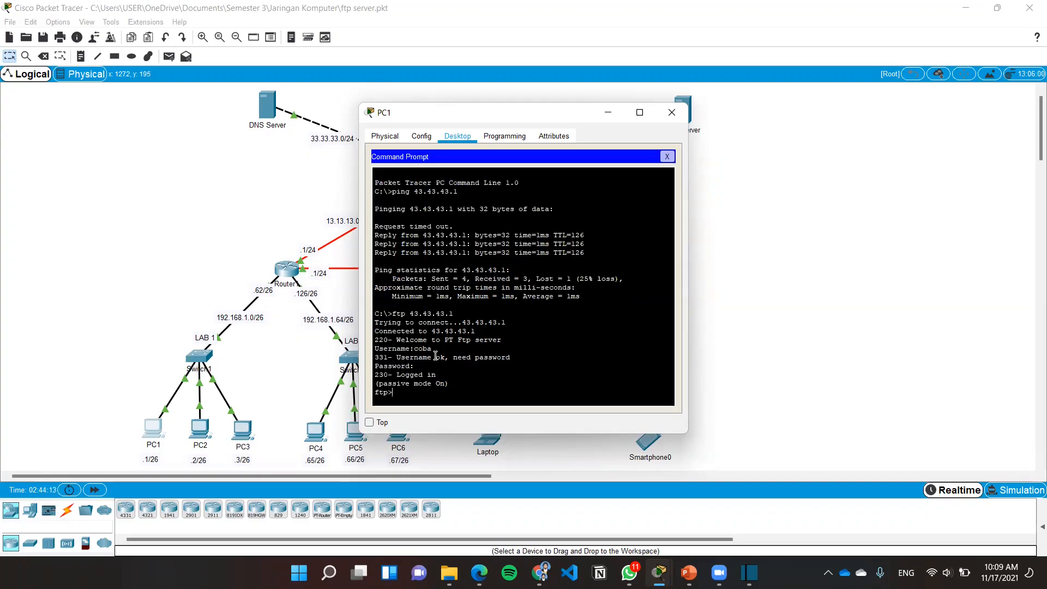
Upload pesan-pc1.txt from PC1 to the FTP server with the put command
type("put pesan-pc1.txt")
key("Return")
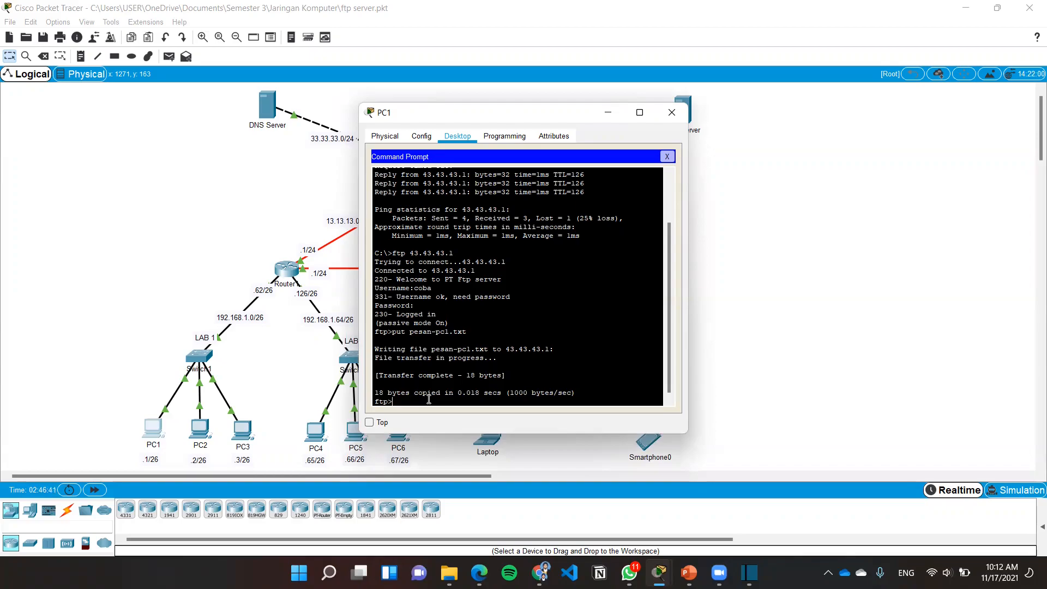
List the files on the FTP server and check for pesan-pc1.txt
type("r")
key("Return")
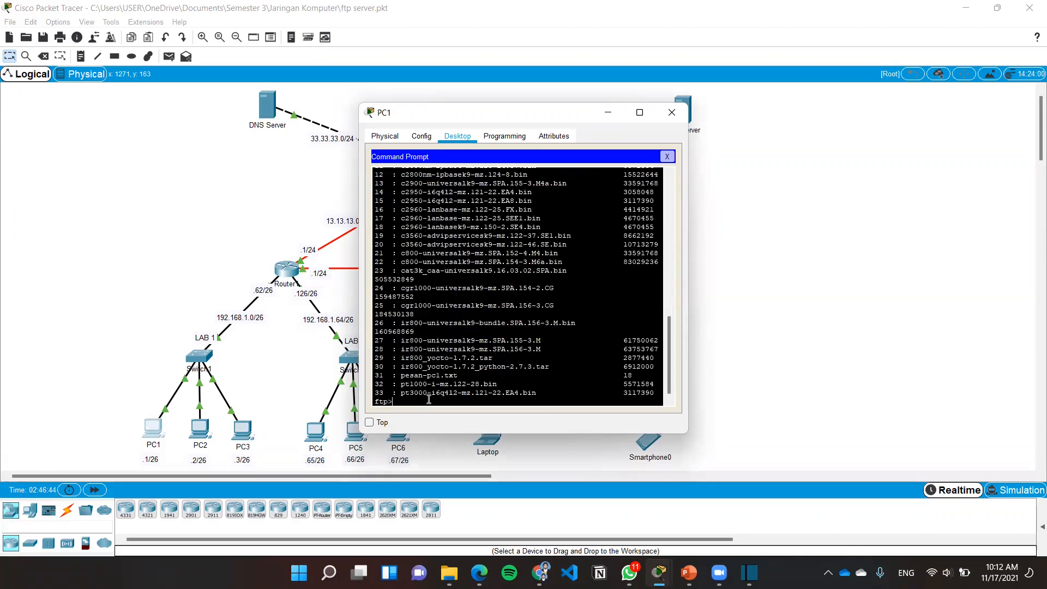
scroll(451, 337, "up", 3)
scroll(451, 337, "down", 4)
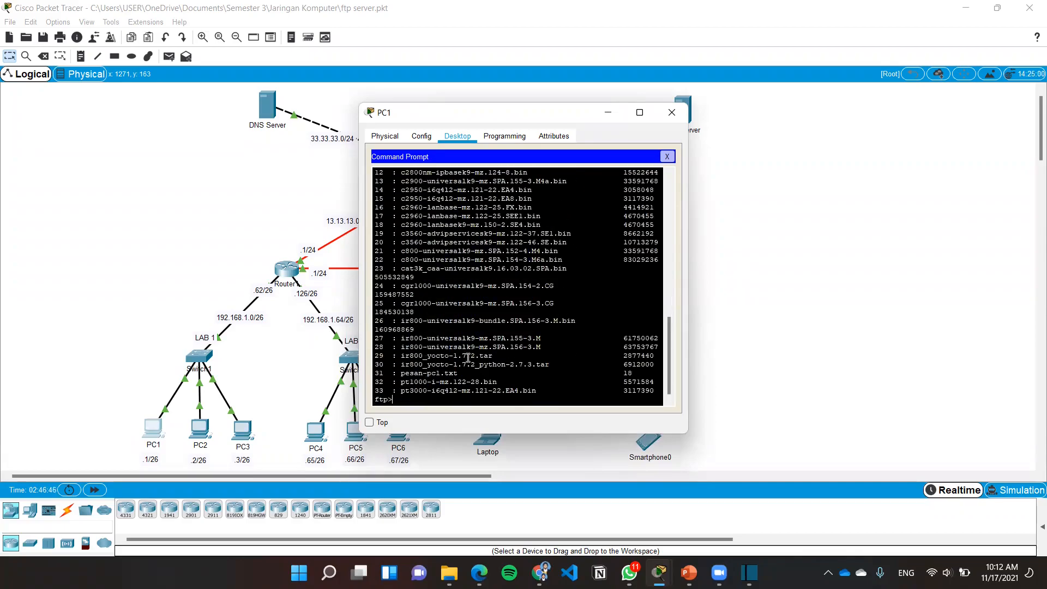
left_click_drag(467, 373, 374, 373)
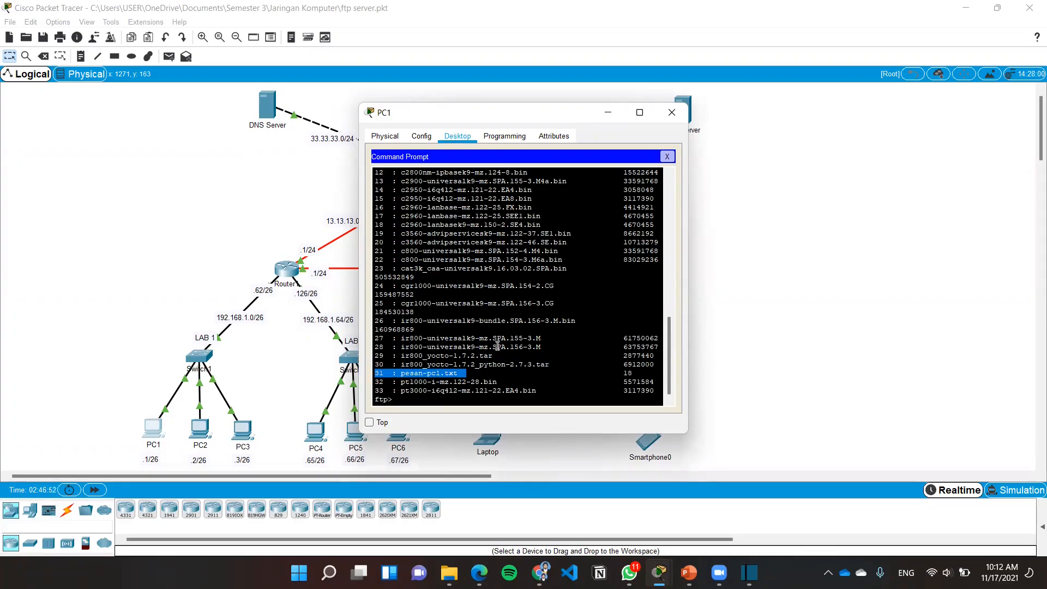
left_click(479, 365)
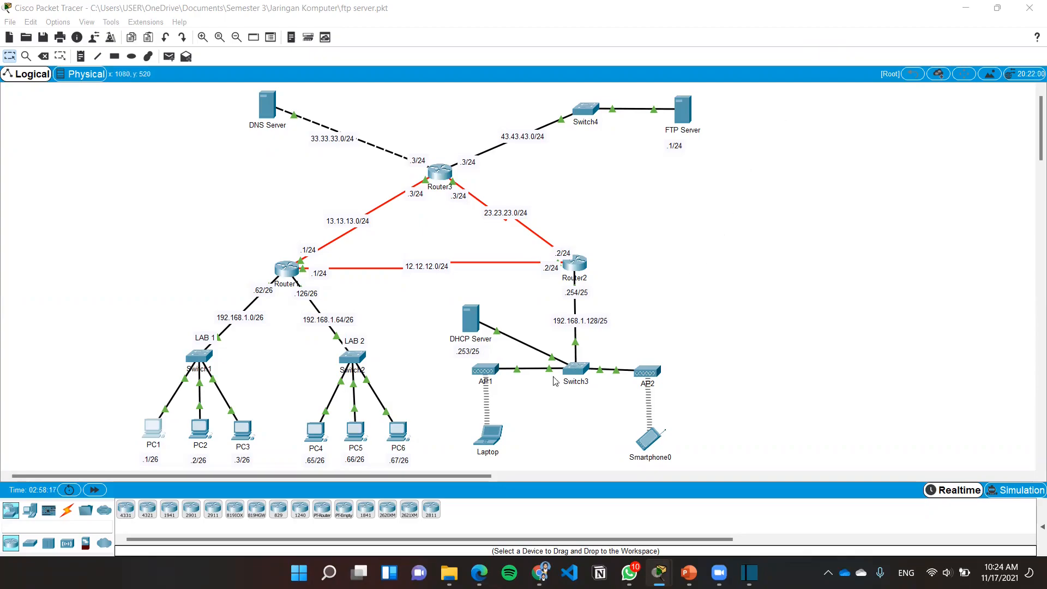
Start an FTP connection to 43.43.43.1 from the Laptop's Command Prompt
left_click(489, 431)
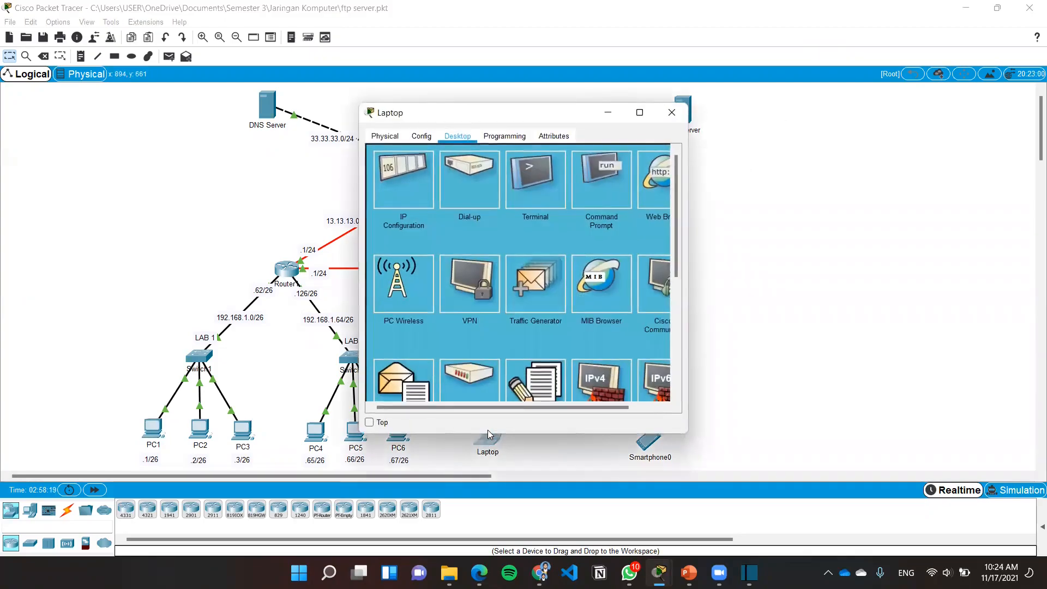
left_click(588, 191)
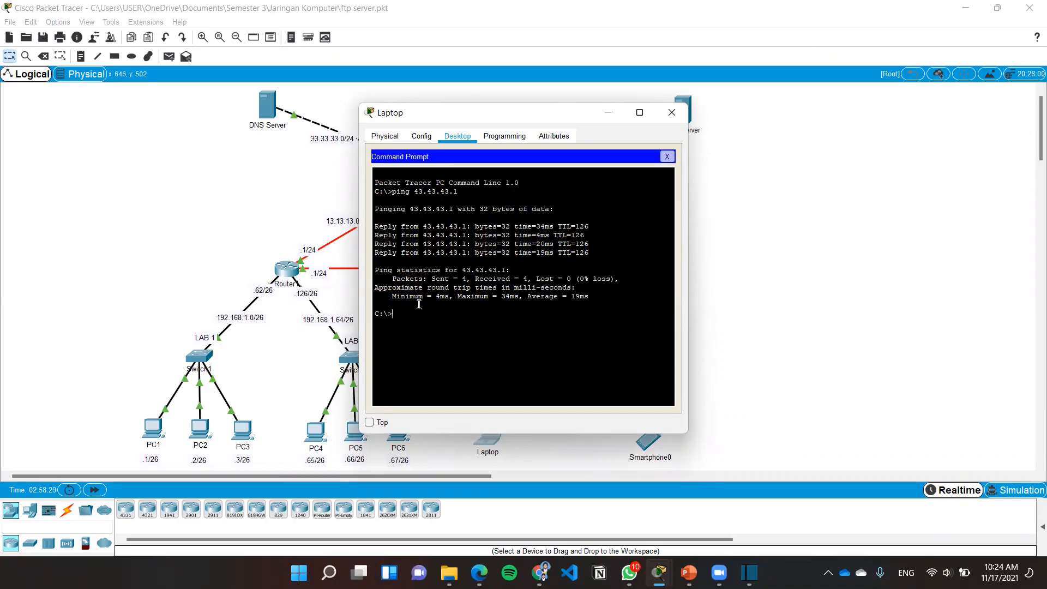
type("ftp 43.43.43.1")
key("Return")
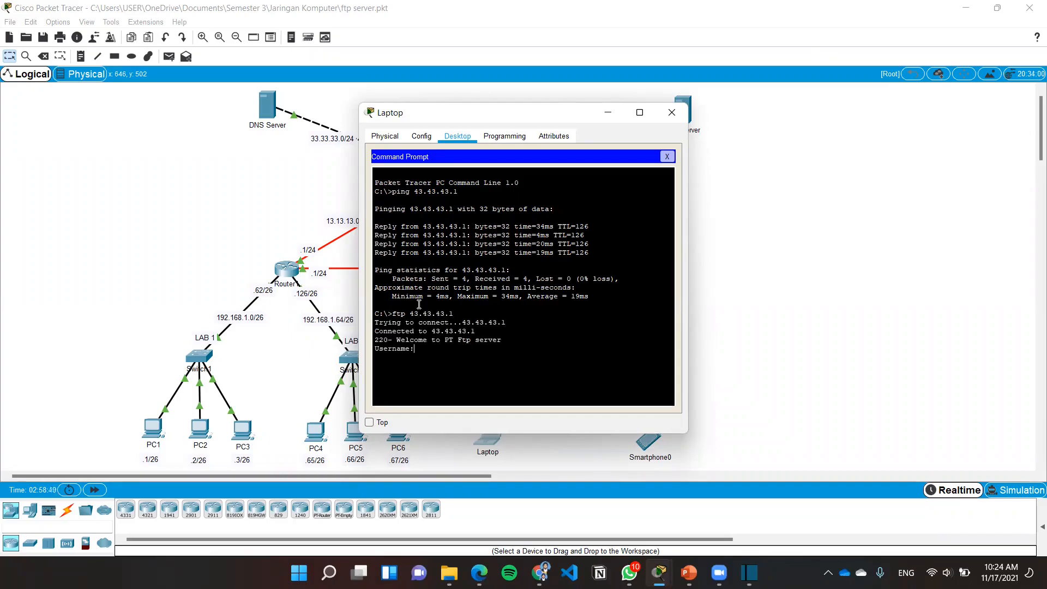
Log in to the FTP server from the Laptop with the username coba and the account password
type("coba")
key("Return")
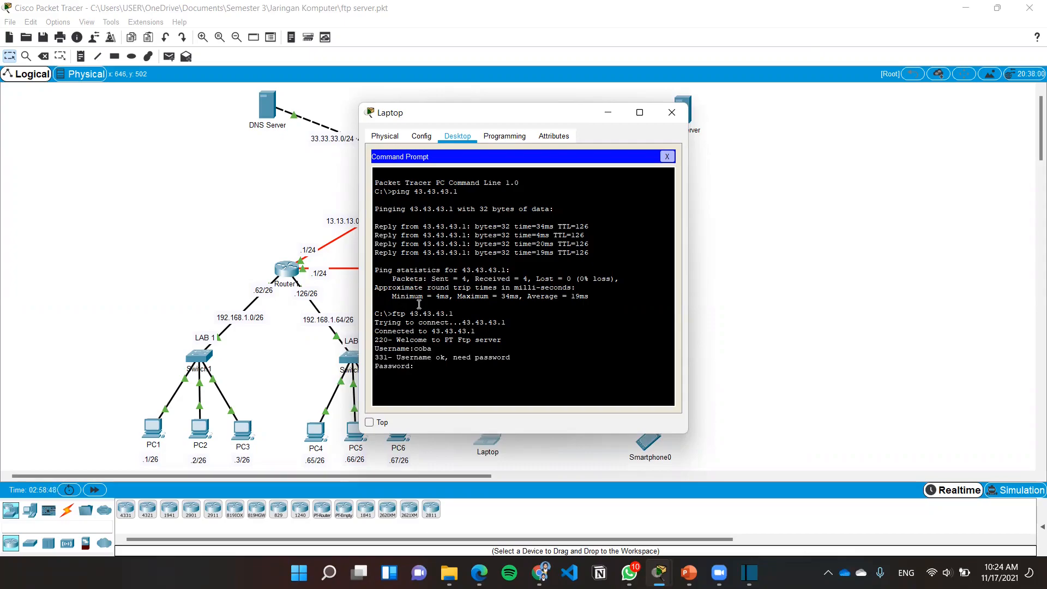
key("Return")
Download pesan-pc1.txt from the FTP server to the Laptop with the get command
type("get pesan-pc1.txt")
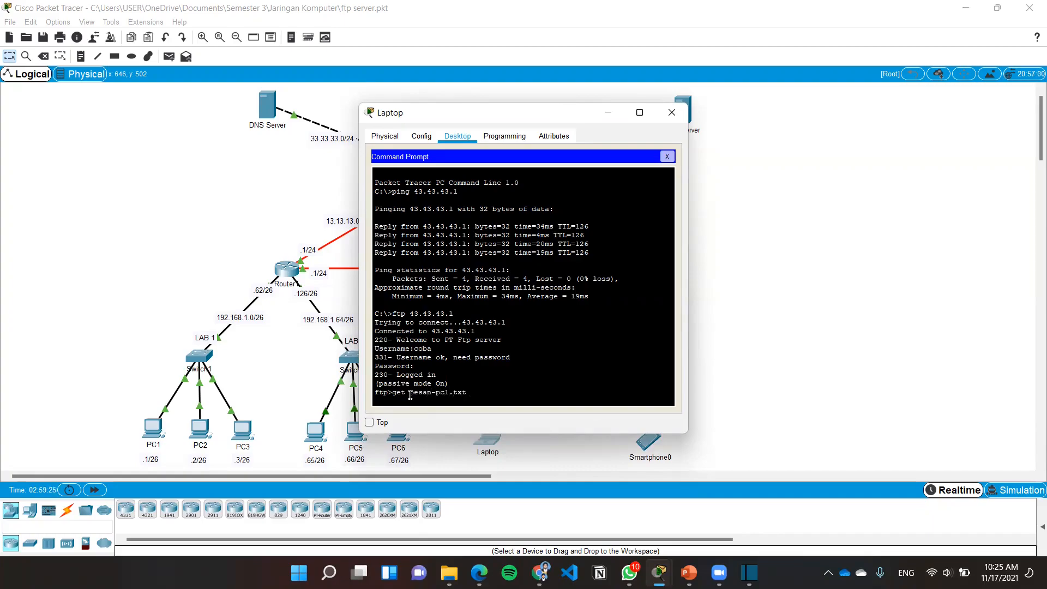
left_click_drag(474, 391, 392, 393)
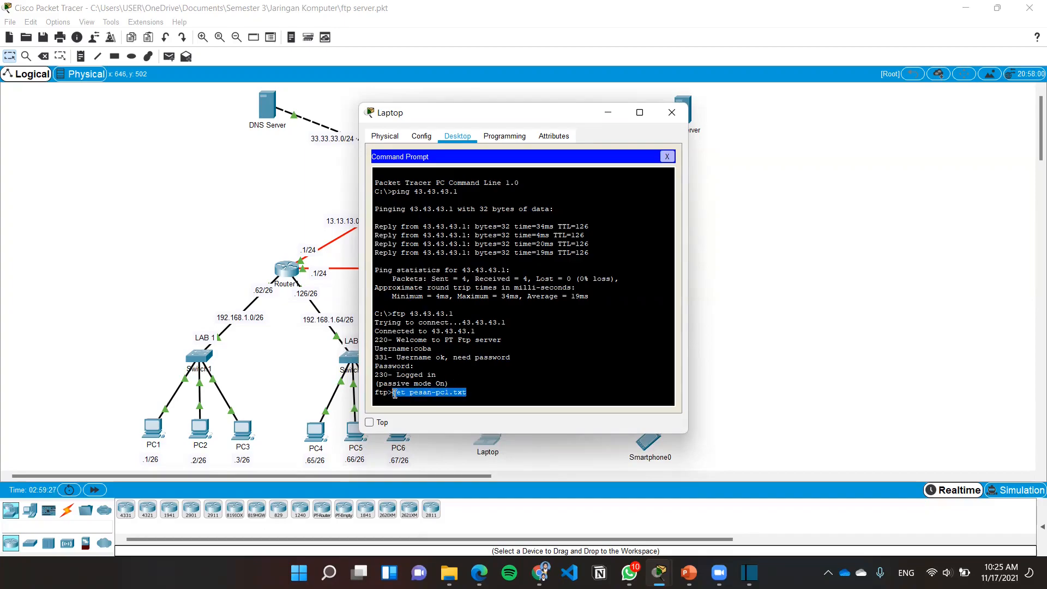
left_click(484, 393)
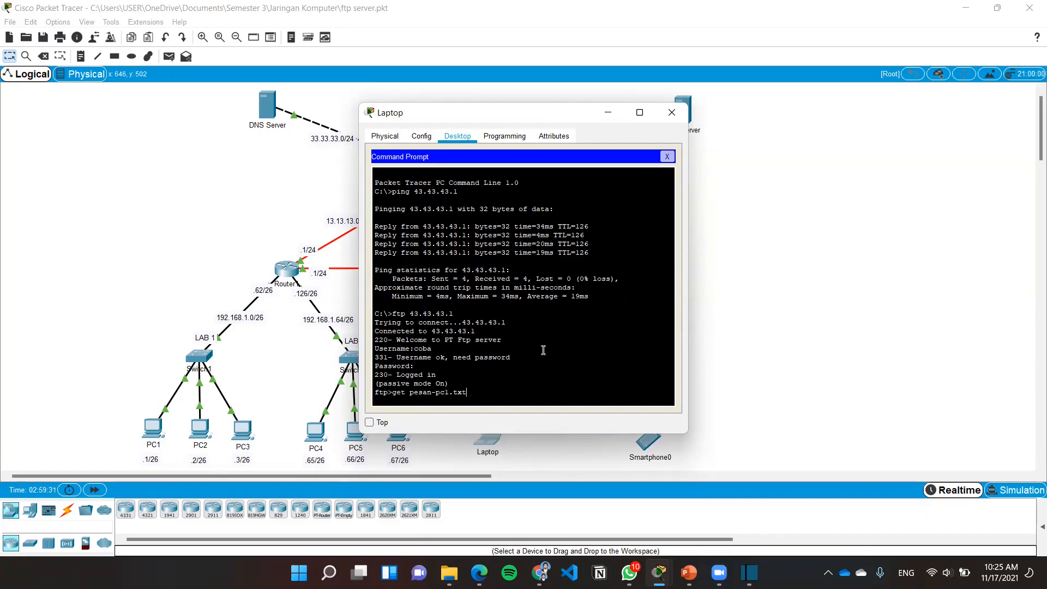
key("Return")
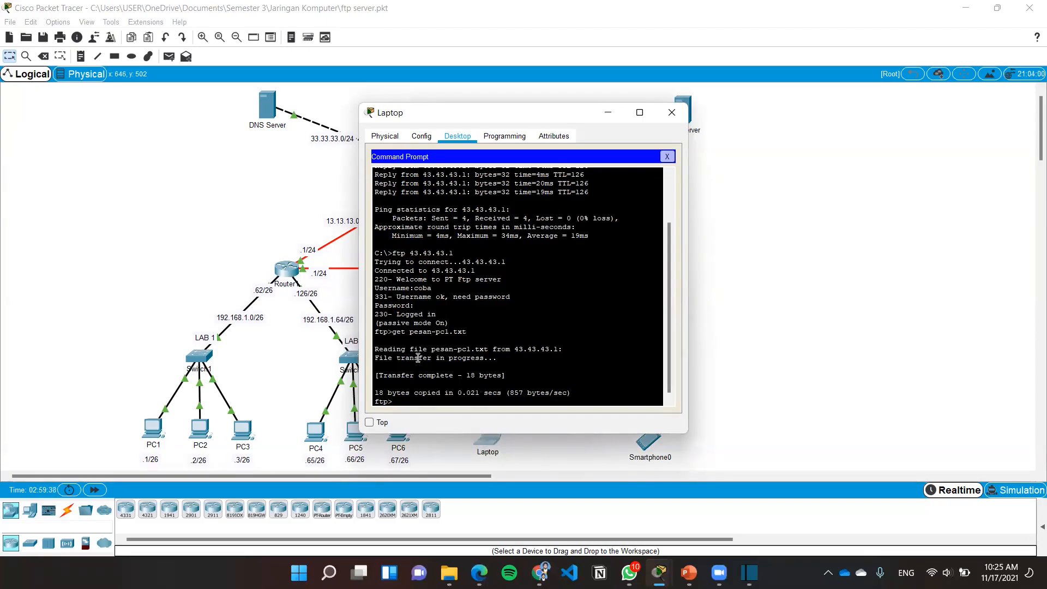
List the FTP server's files from the Laptop with dir and look for pesan-pc1.txt
type("dir")
key("Return")
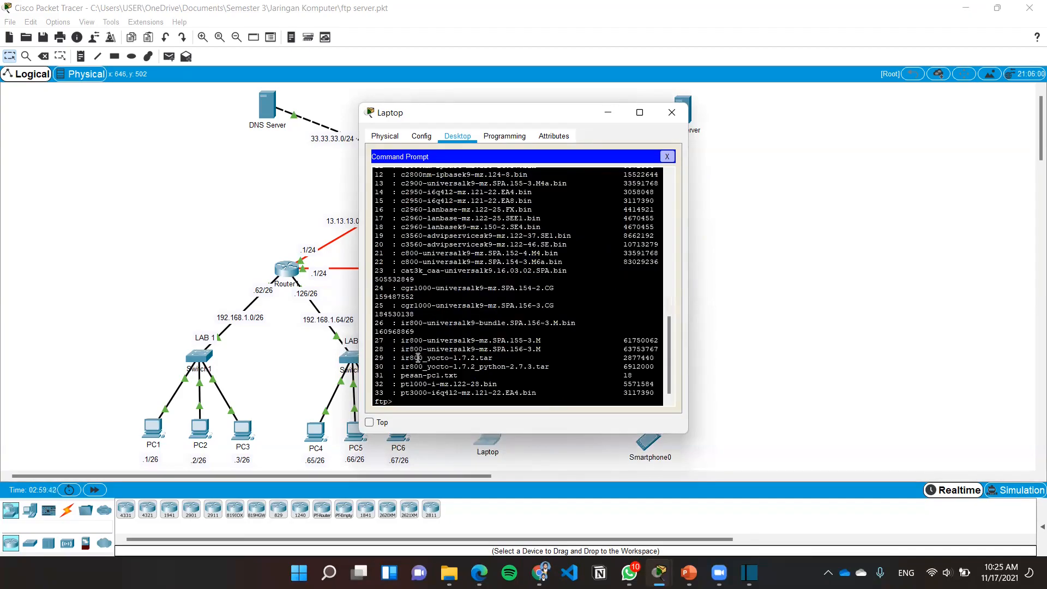
scroll(417, 358, "up", 5)
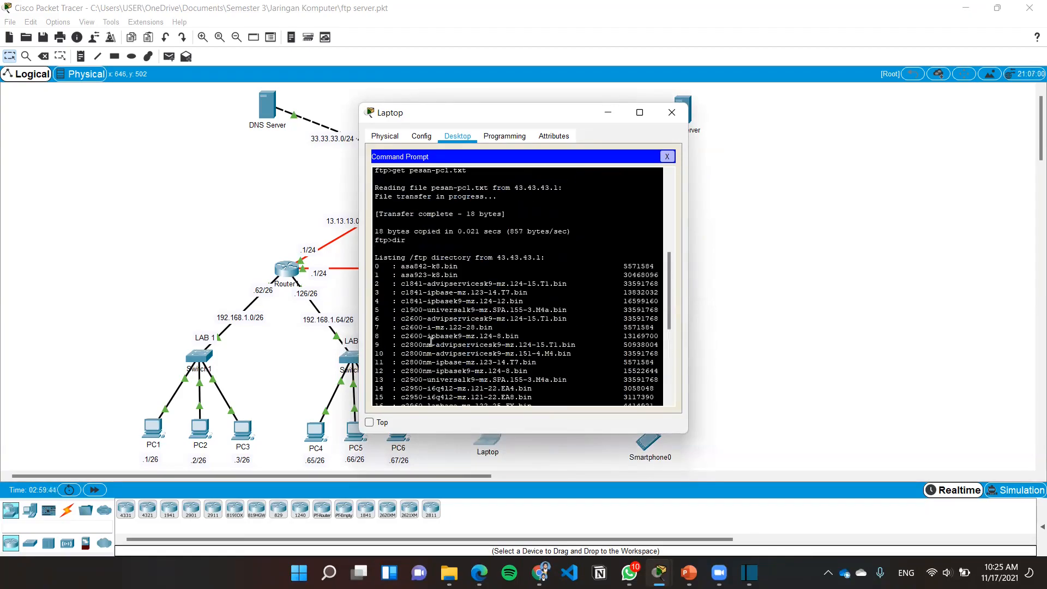
scroll(450, 305, "down", 5)
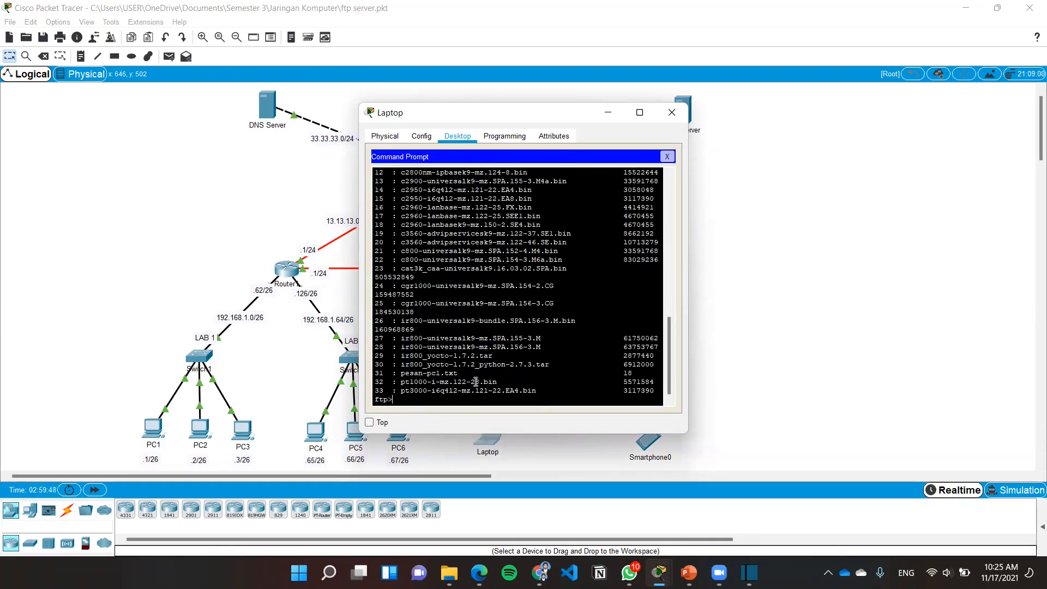
left_click_drag(471, 375, 374, 374)
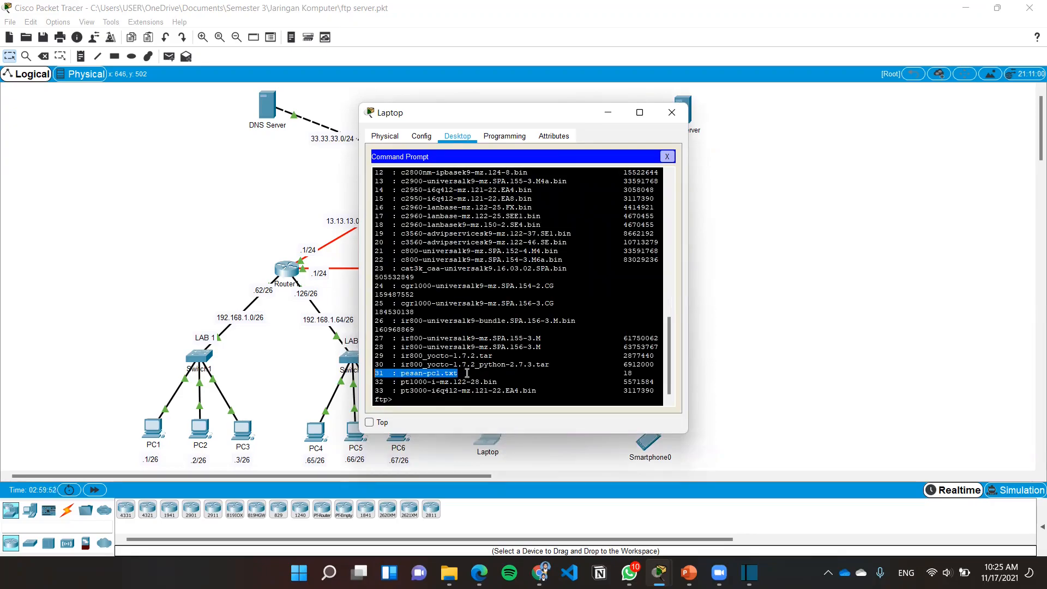
left_click(467, 373)
scroll(467, 373, "up", 6)
scroll(467, 372, "down", 3)
scroll(467, 373, "down", 3)
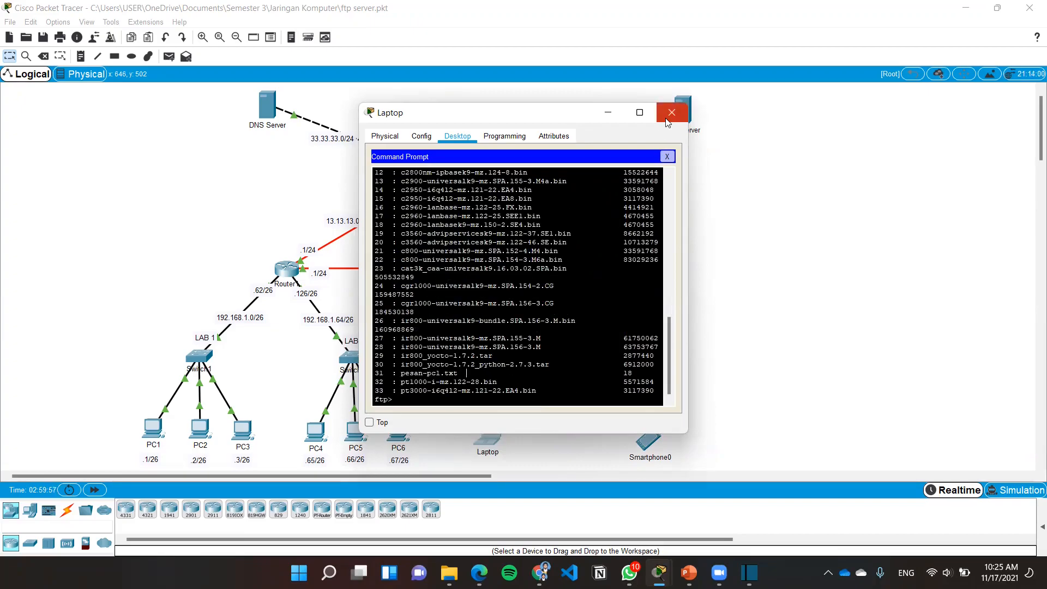
End the Laptop's FTP session with the quit command and close the Laptop window
left_click(417, 396)
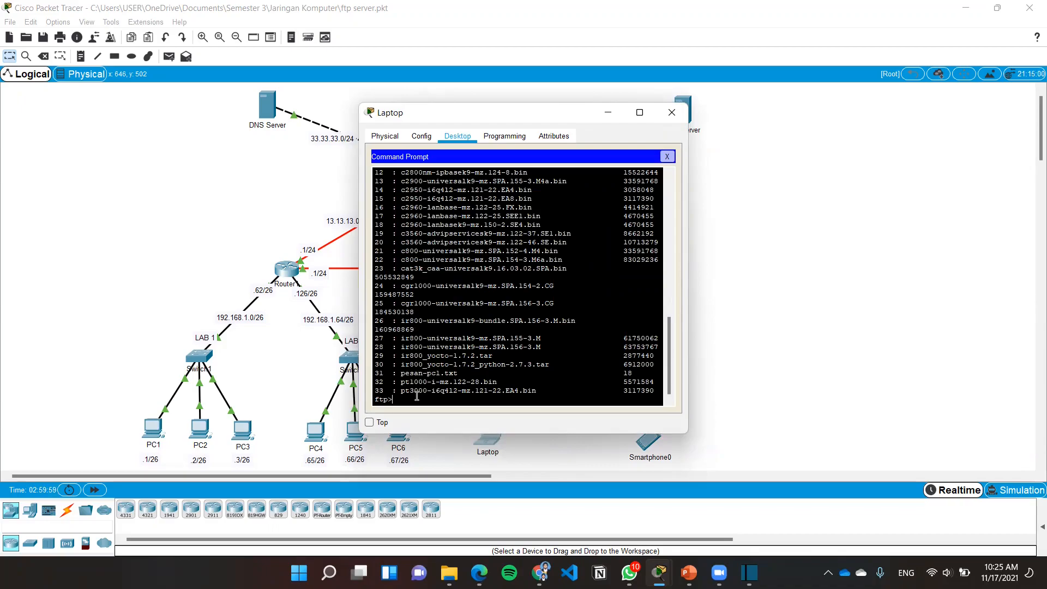
type("close")
key("BackSpace")
key("BackSpace")
type("quit")
key("Return")
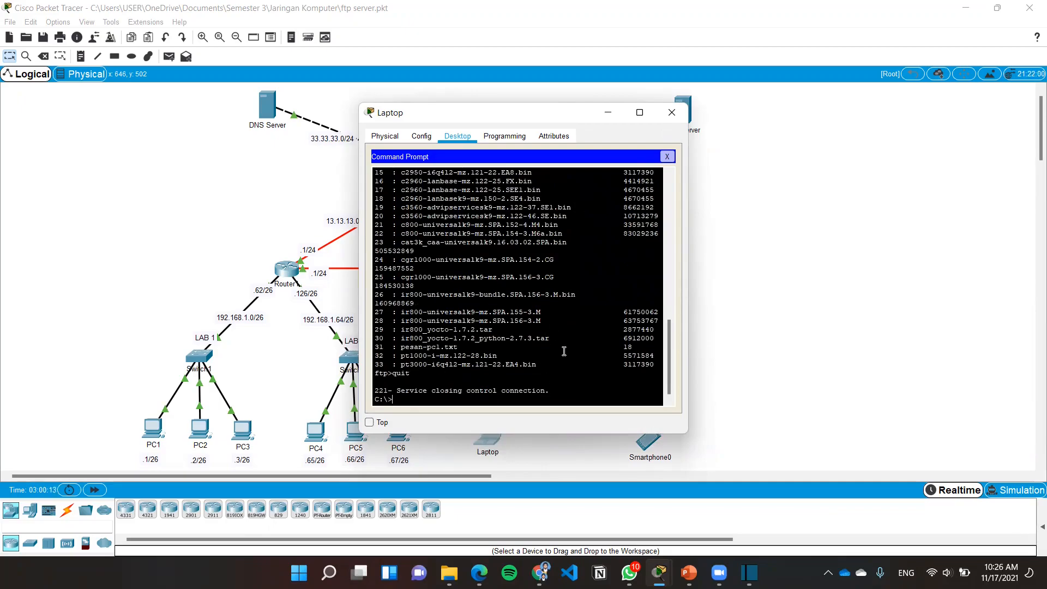
left_click(672, 114)
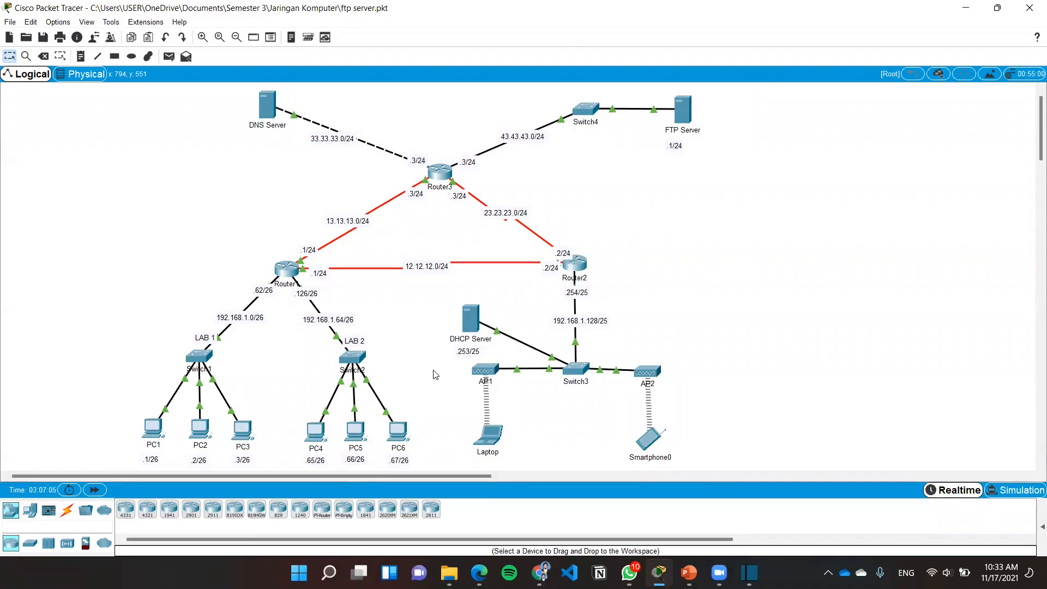
Write the message "ini pesan dari pc4" in PC4's Text Editor
left_click(316, 431)
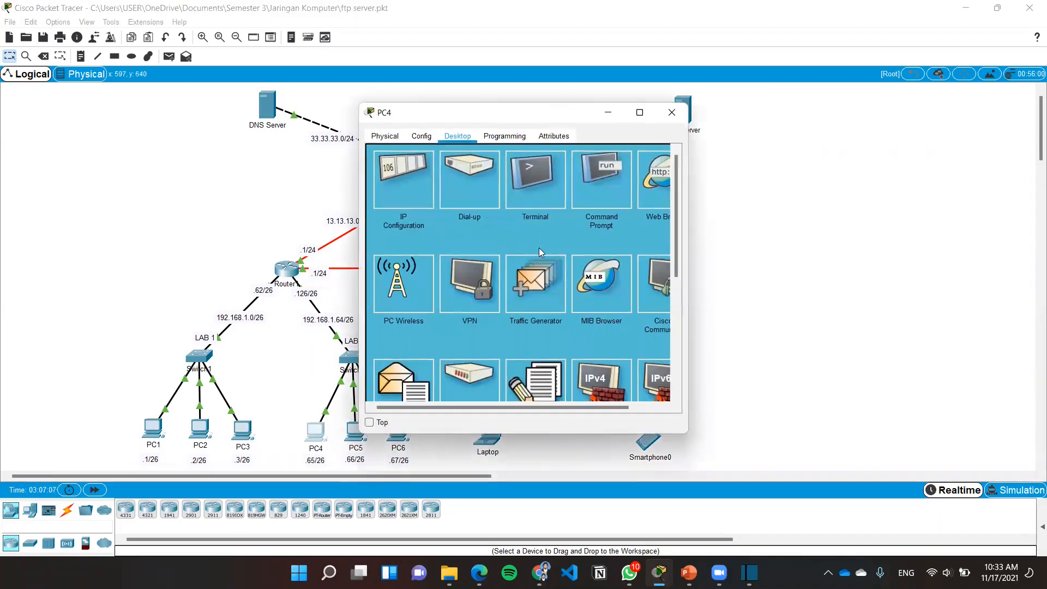
scroll(591, 218, "down", 3)
left_click(558, 297)
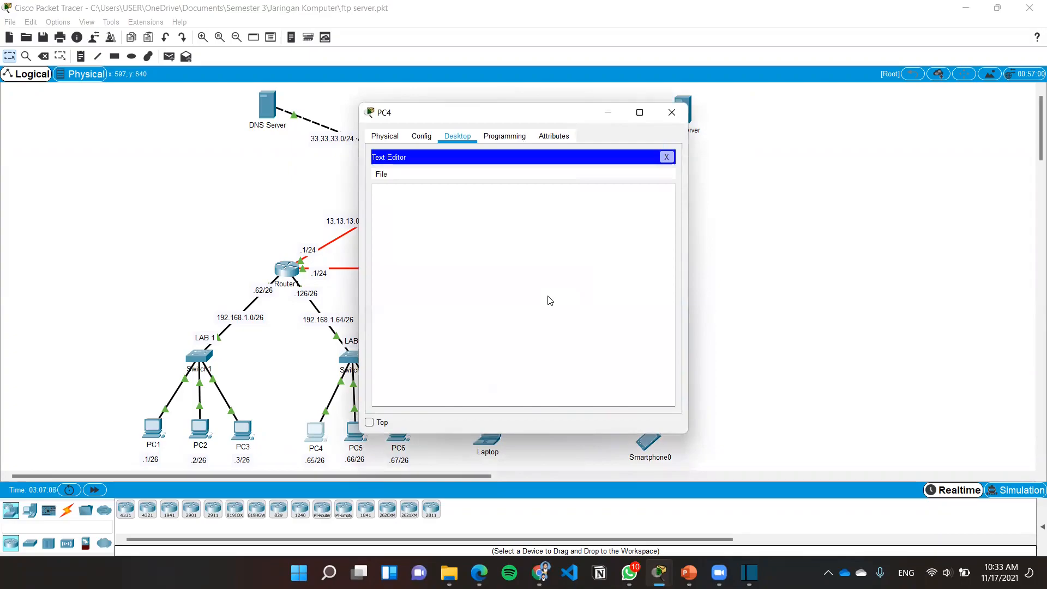
left_click(436, 193)
type("ini pesan da")
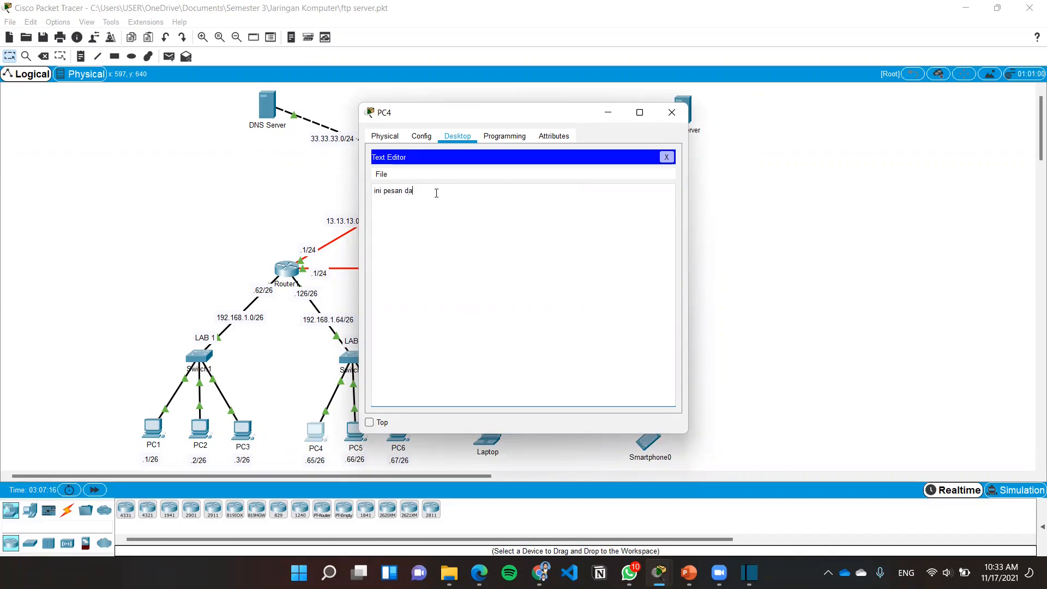
type("ri pc.4")
Save the message on PC4 under the file name pesan-pc4 and close the Text Editor
key("ctrl+s")
type("pesan-pc4")
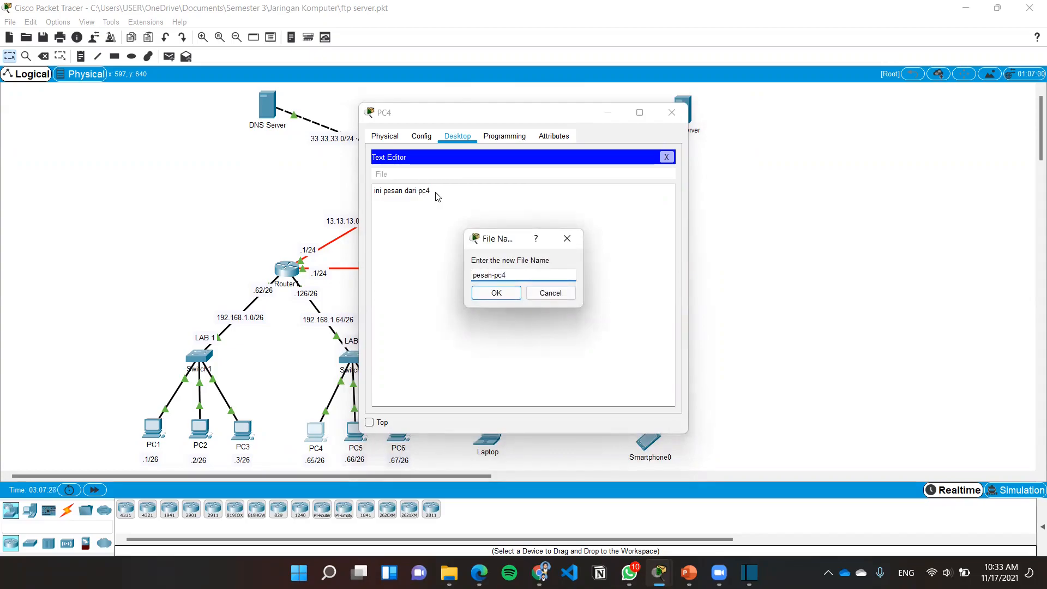
left_click(497, 294)
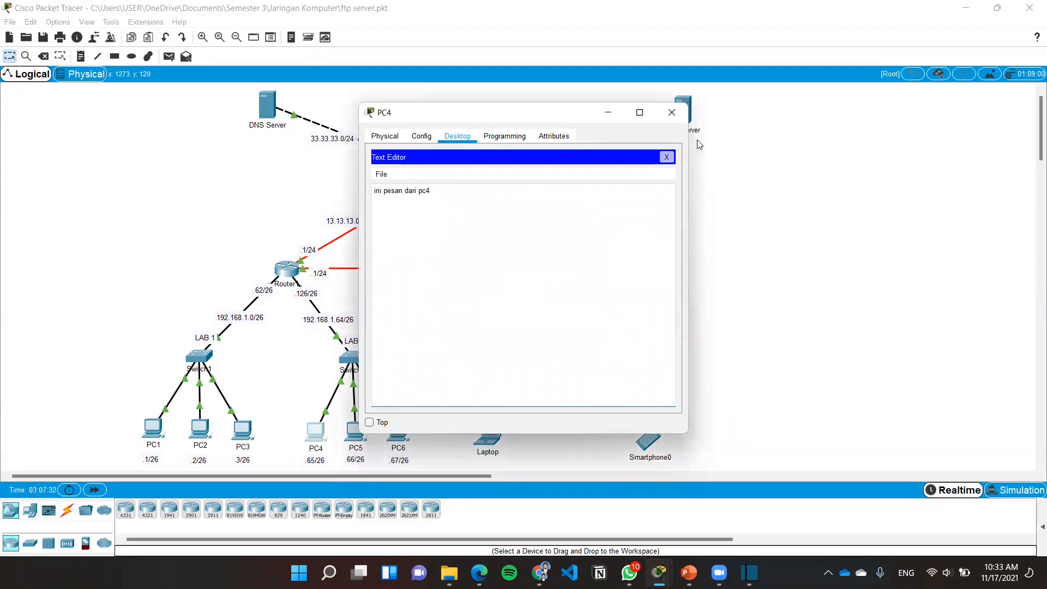
left_click(668, 157)
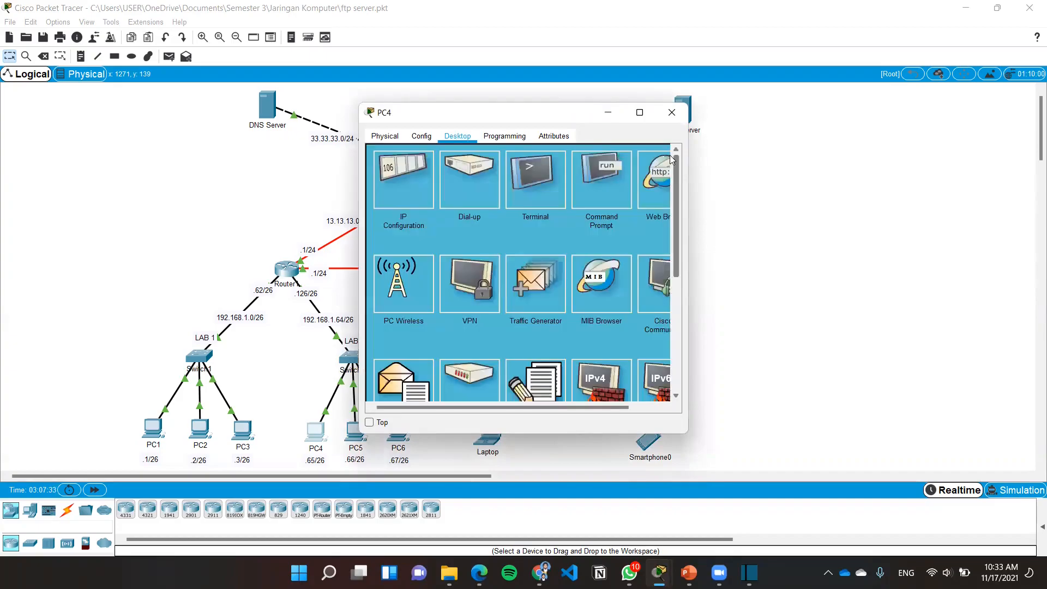
List PC4's local files with dir in its Command Prompt and check for pesan-pc4.txt
left_click(609, 187)
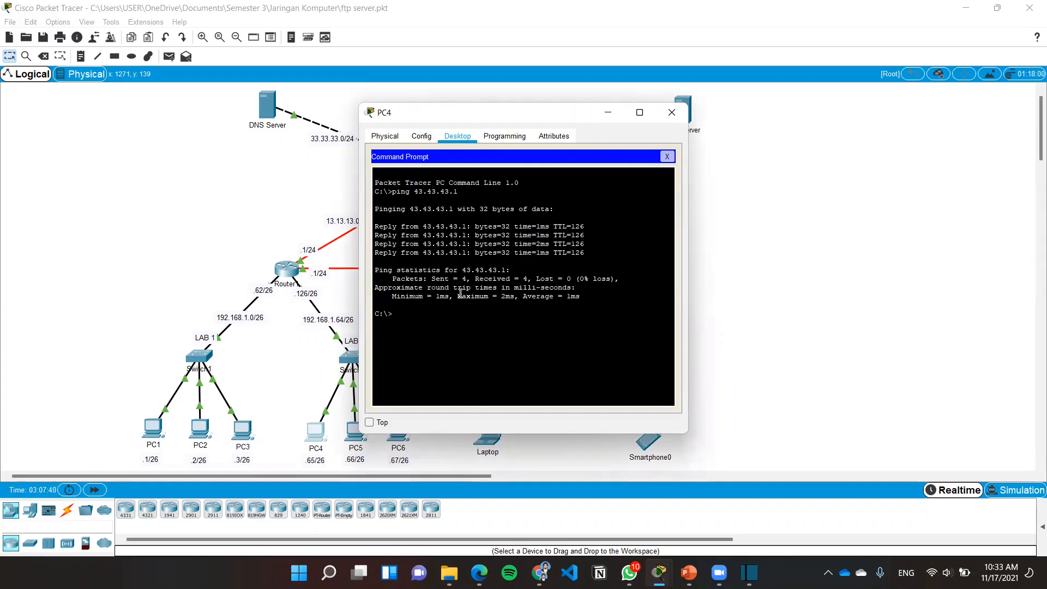
left_click(667, 157)
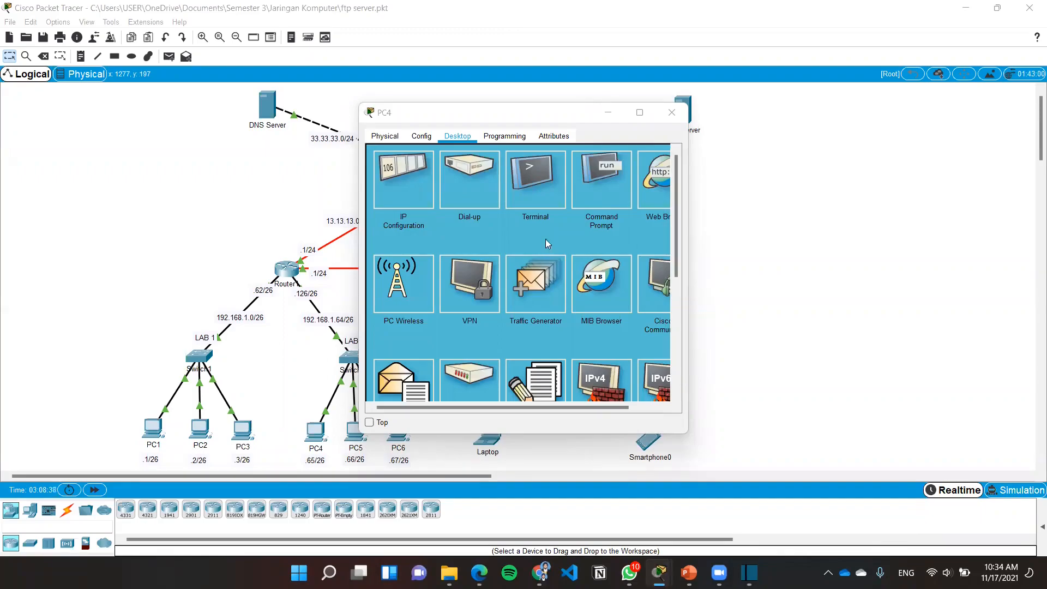
left_click(605, 189)
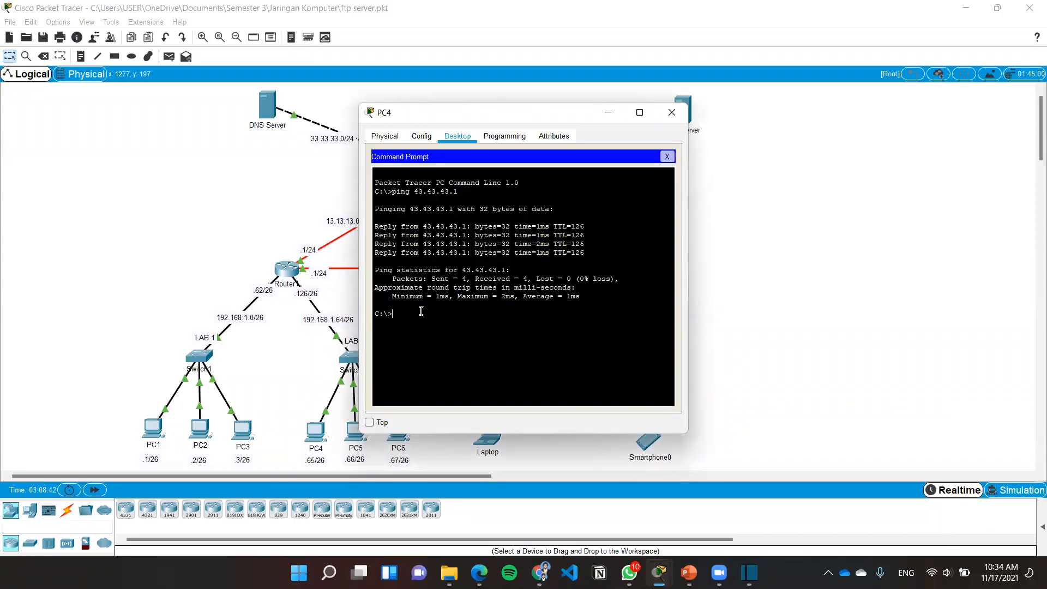
type("ir")
key("Return")
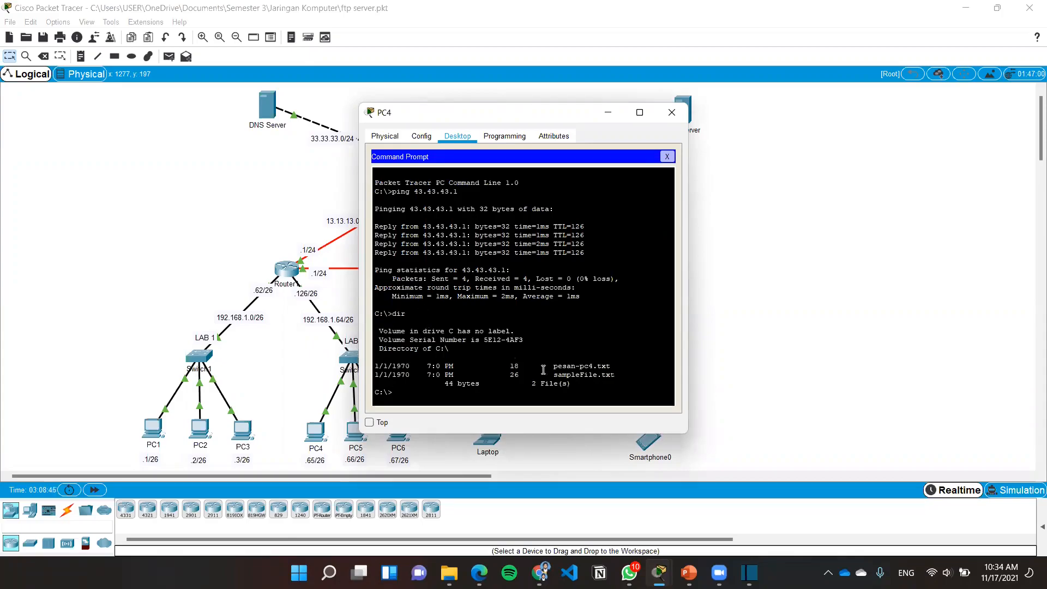
left_click_drag(553, 364, 615, 369)
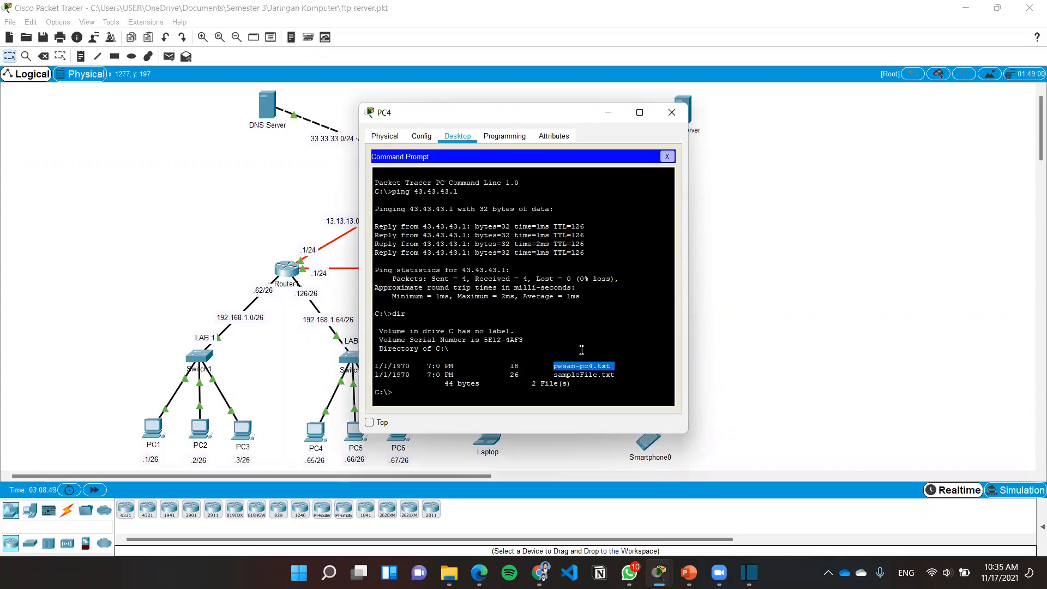
left_click(667, 157)
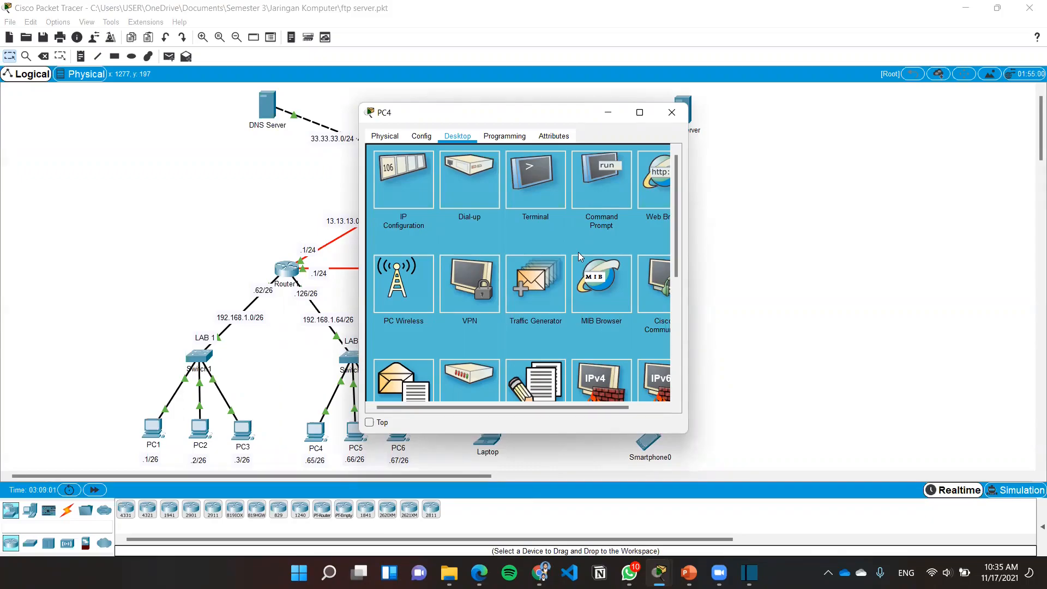
Start an FTP connection to 43.43.43.1 from PC4's Command Prompt
left_click(601, 222)
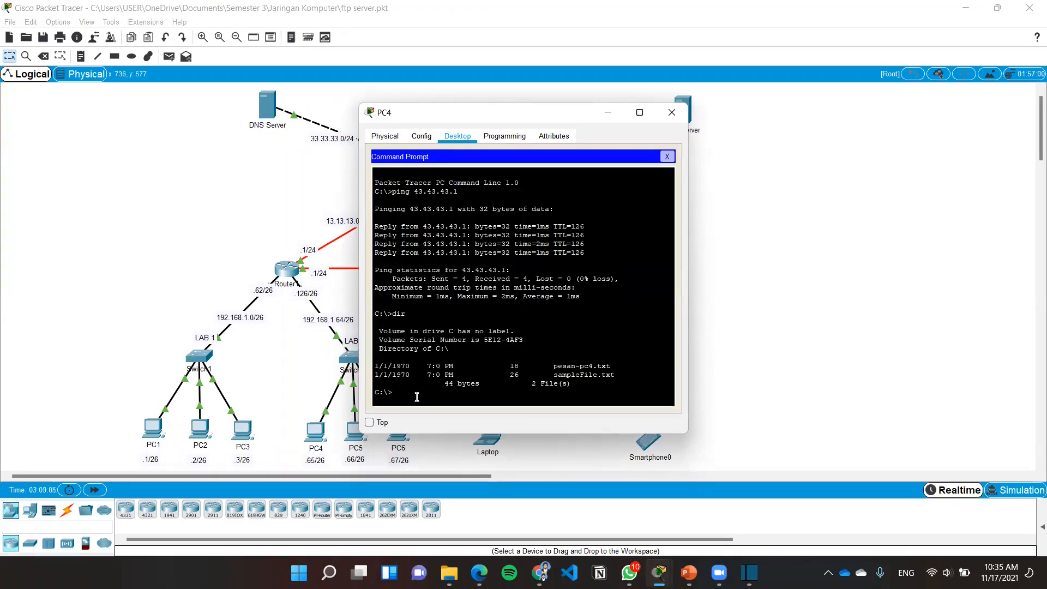
type("ftp 43.43.43.1")
key("Return")
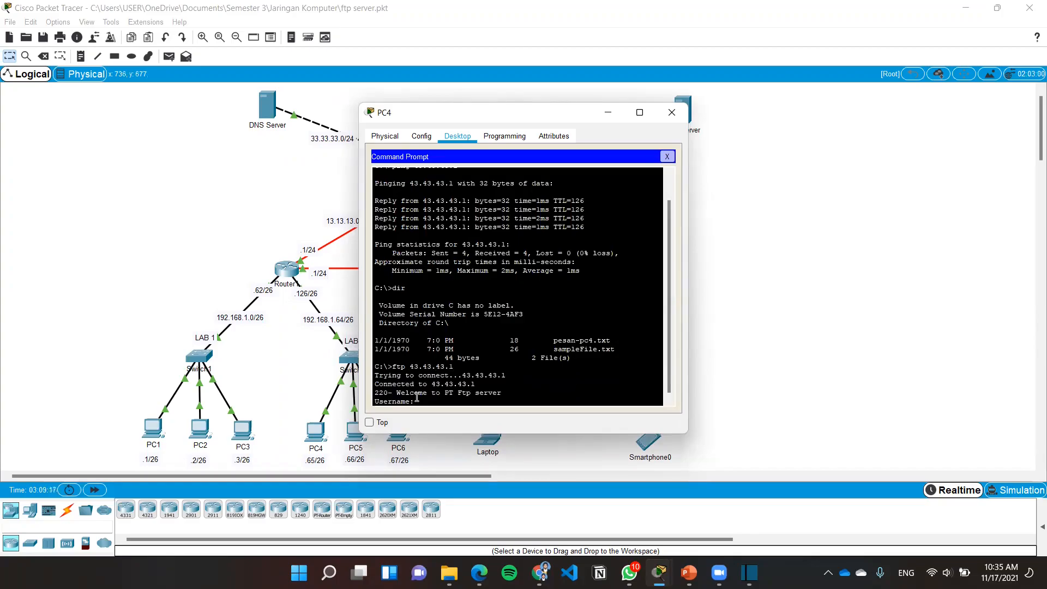
Log in to the FTP server from PC4 with the username coba and the account password
type("bob")
type("a")
key("Return")
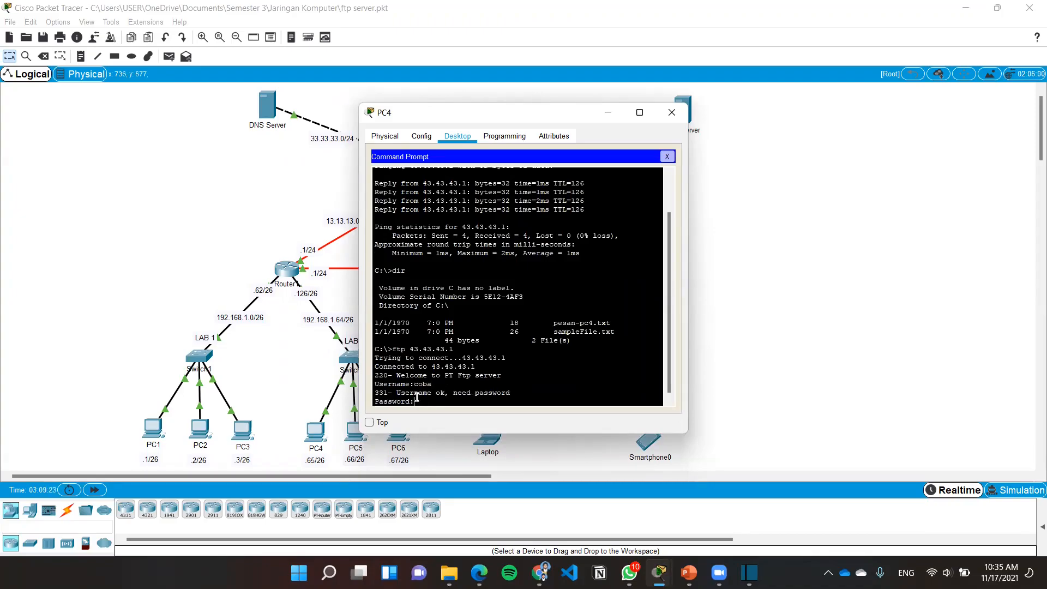
key("Return")
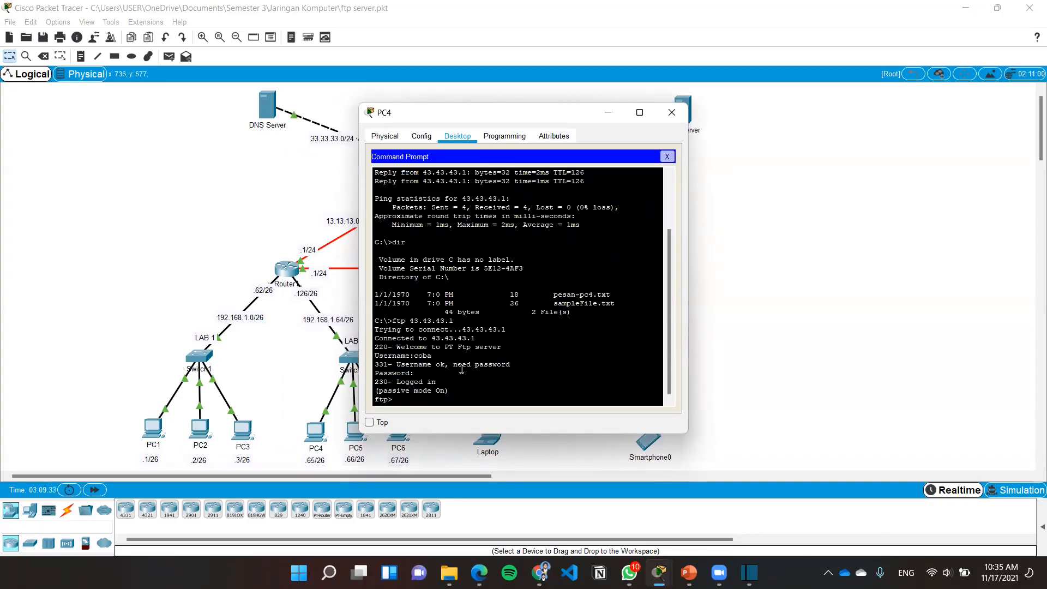
Upload pesan-pc4.txt from PC4 to the FTP server with the put command
type("pu")
type("t pesan")
type("-pc4")
type(".tx")
type("t")
left_click_drag(468, 399, 394, 400)
left_click(473, 400)
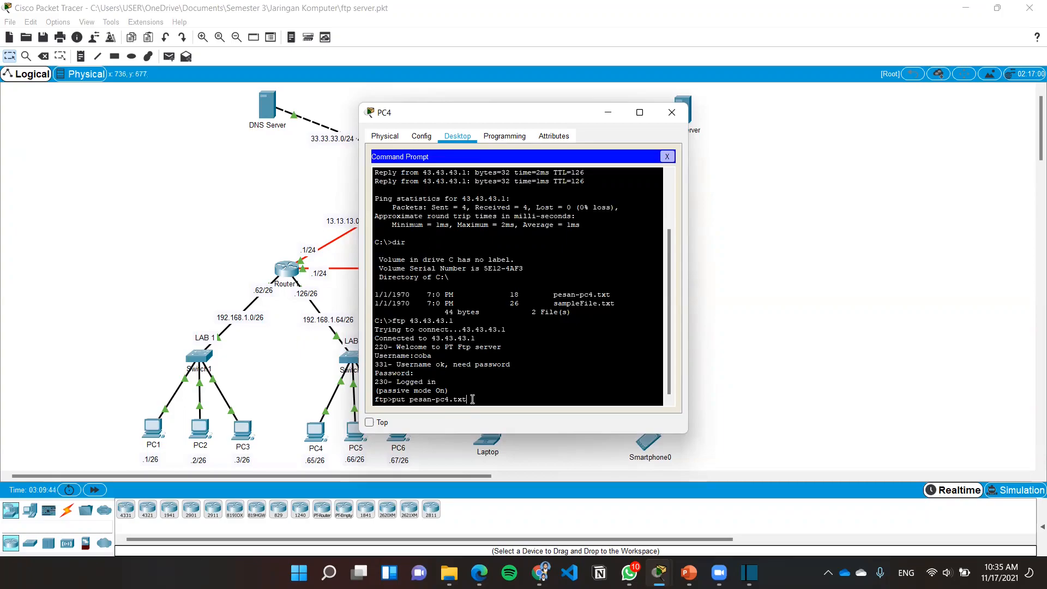
key("Return")
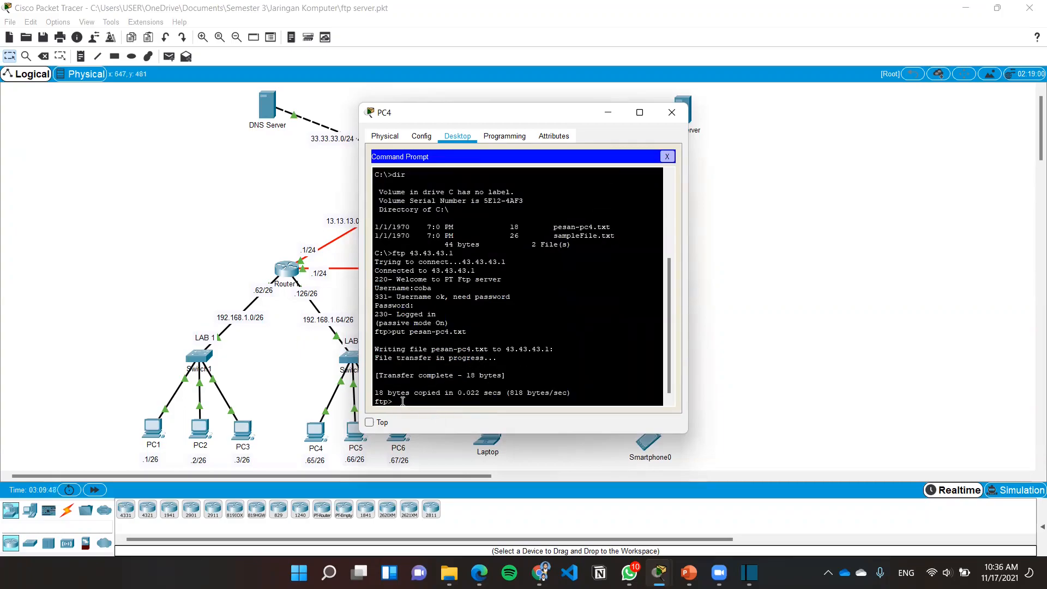
List the FTP server's files from PC4 with dir, check for pesan-pc4.txt, and close the PC4 window
type("dir")
key("Return")
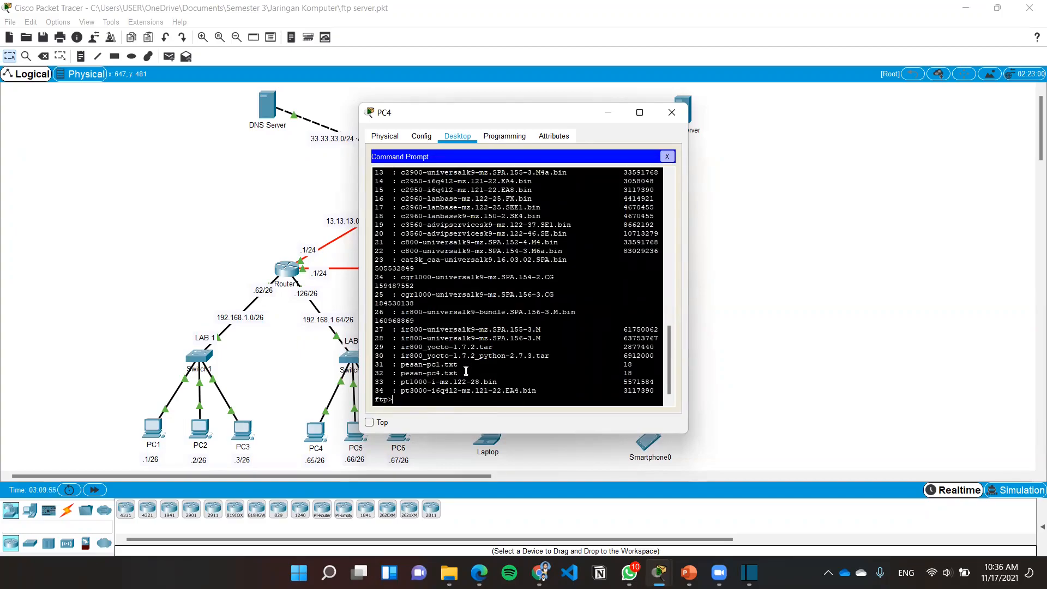
left_click_drag(467, 376, 372, 376)
left_click(469, 372)
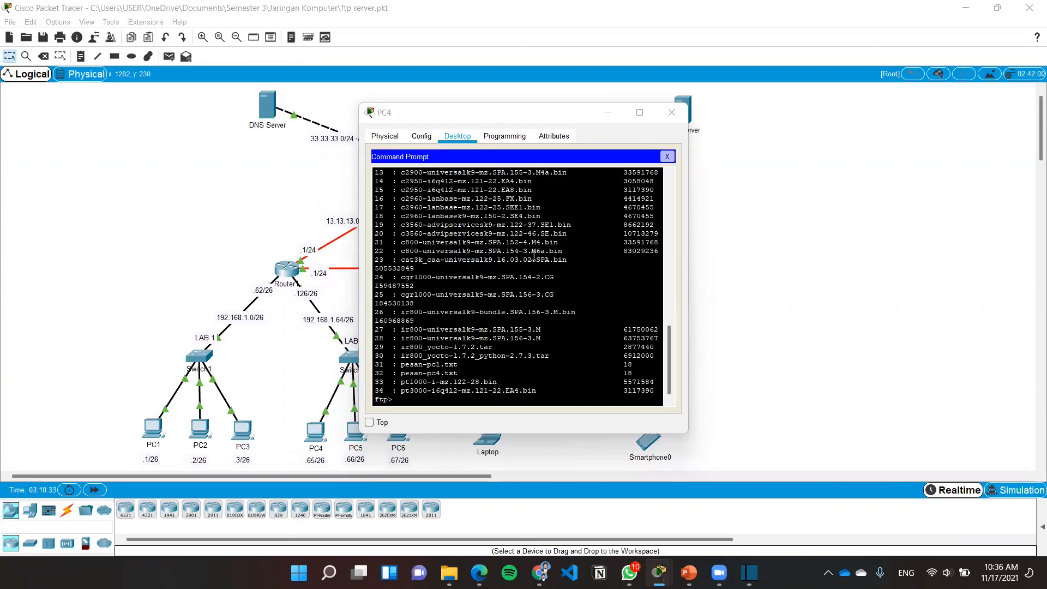
left_click(671, 112)
Start an FTP connection to 43.43.43.1 from Smartphone0's Command Prompt
left_click(649, 438)
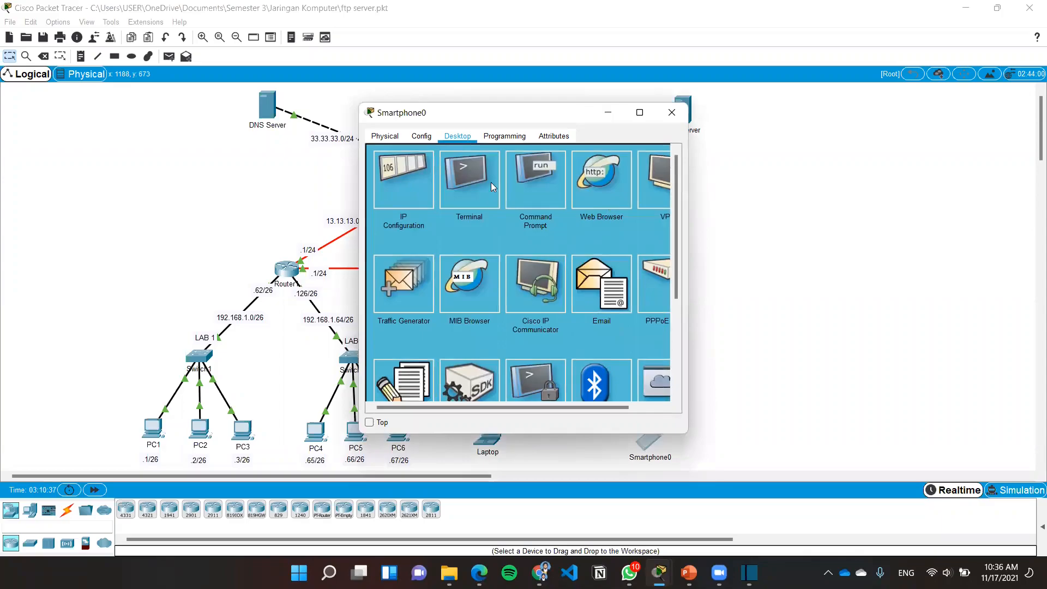
left_click(536, 178)
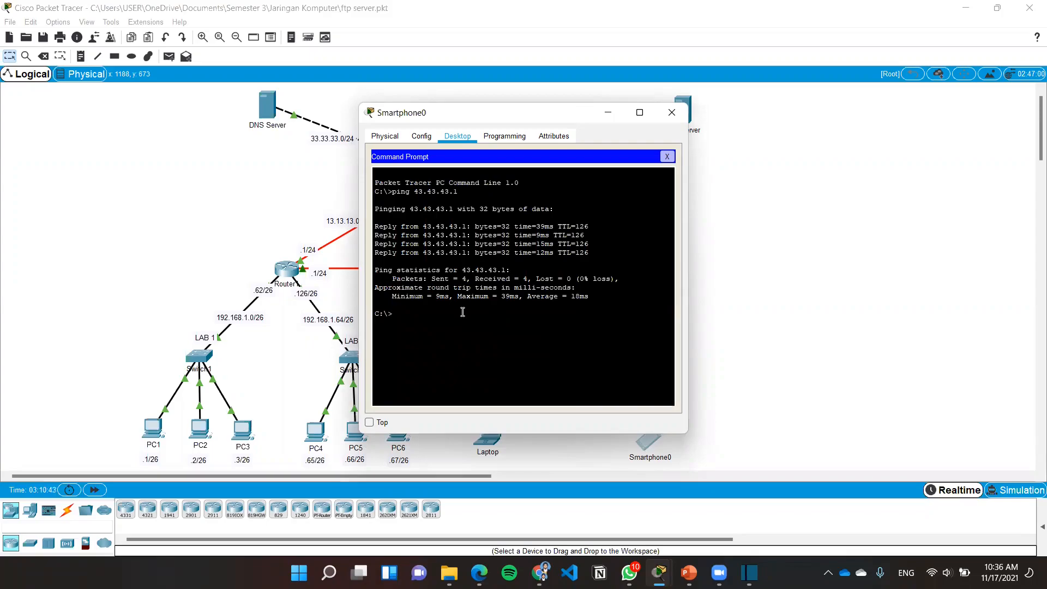
type("ftp 43.")
type("43.43.1")
key("Return")
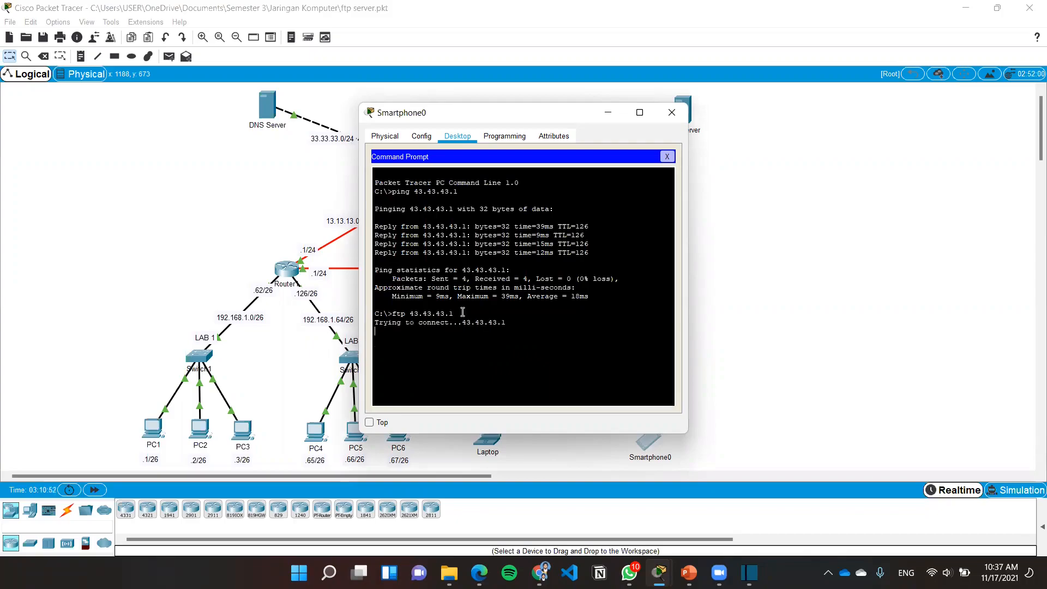
Log in to the FTP server from Smartphone0 with the username coba and the account password
type("coba")
key("Return")
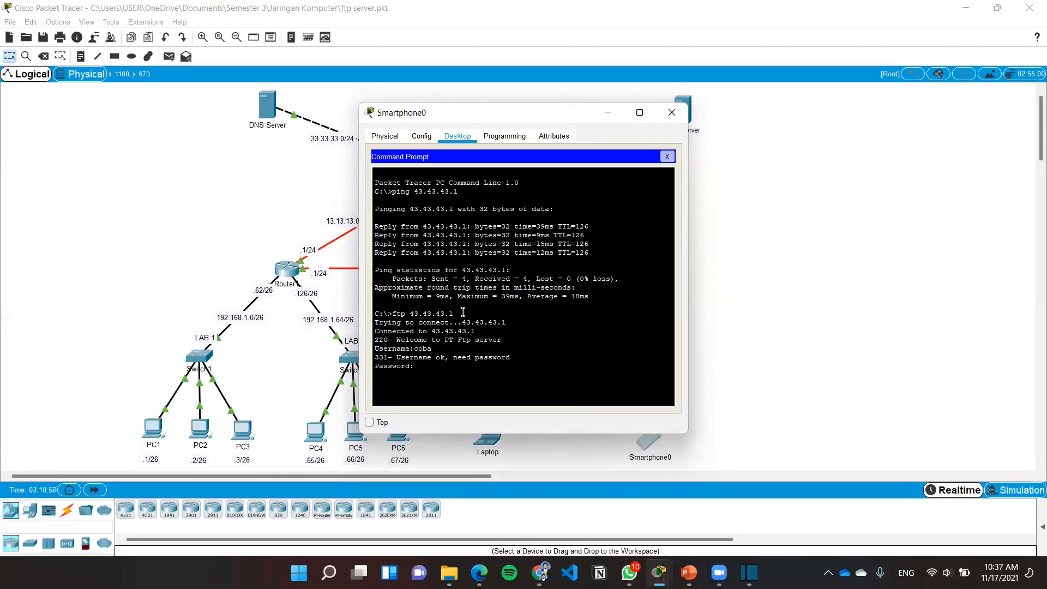
key("Return")
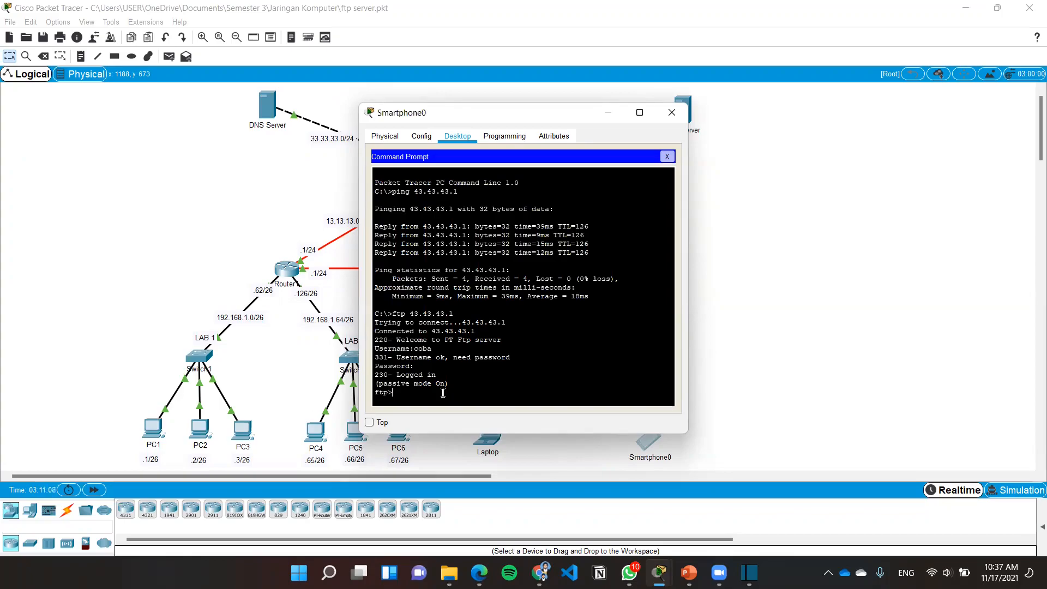
Download pesan-pc4.txt from the FTP server to Smartphone0 with the get command
type("g")
type("et [")
type("esa")
key("BackSpace")
key("BackSpace")
key("BackSpace")
key("BackSpace")
type("pesan-pc4.txt")
key("Return")
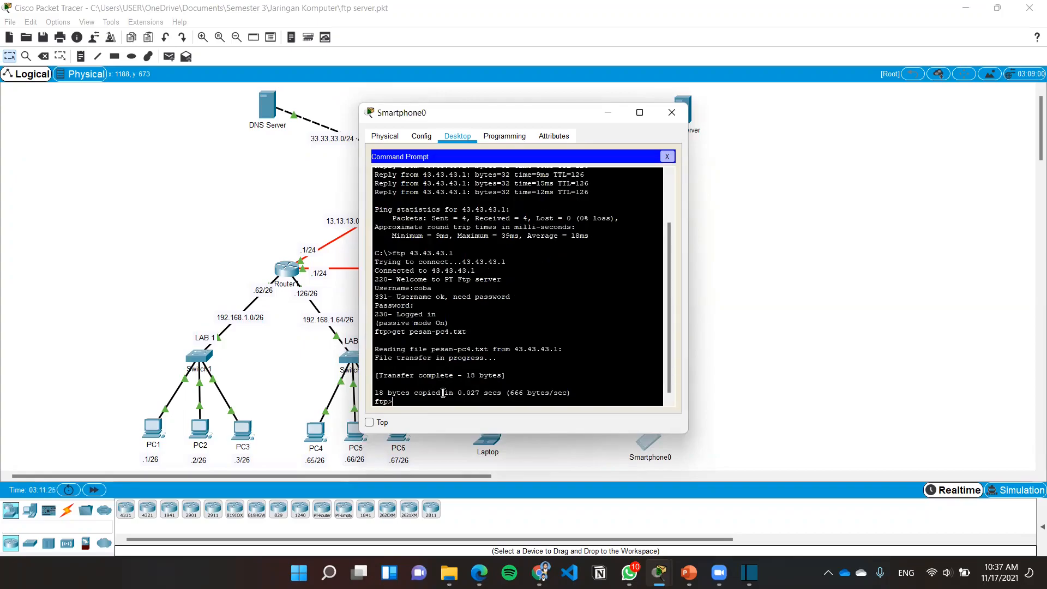
List the FTP server's files from Smartphone0 with dir and check for pesan-pc4.txt
scroll(421, 392, "down", 1)
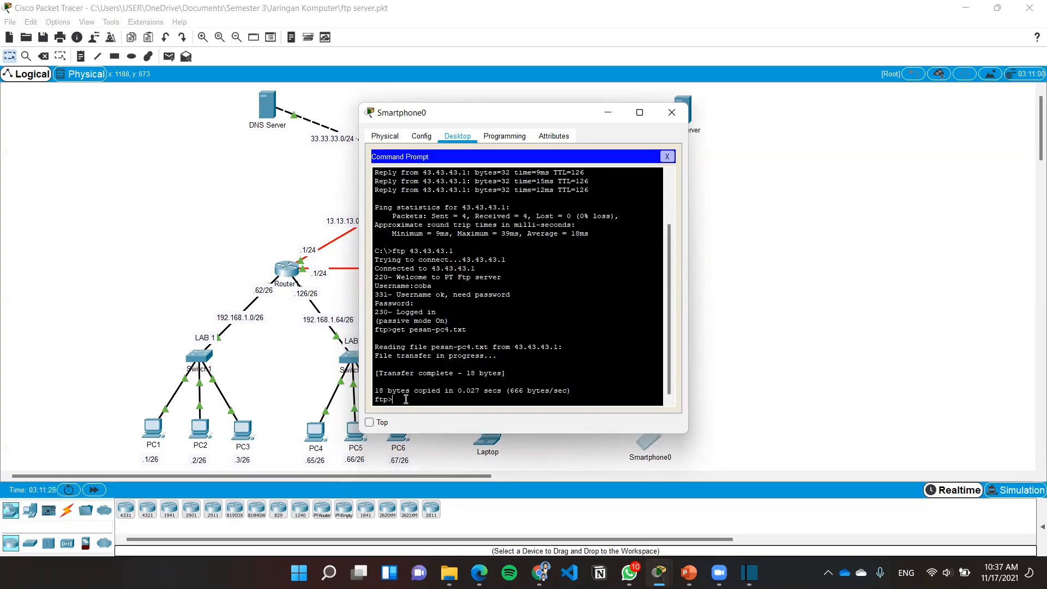
type("dir")
key("Return")
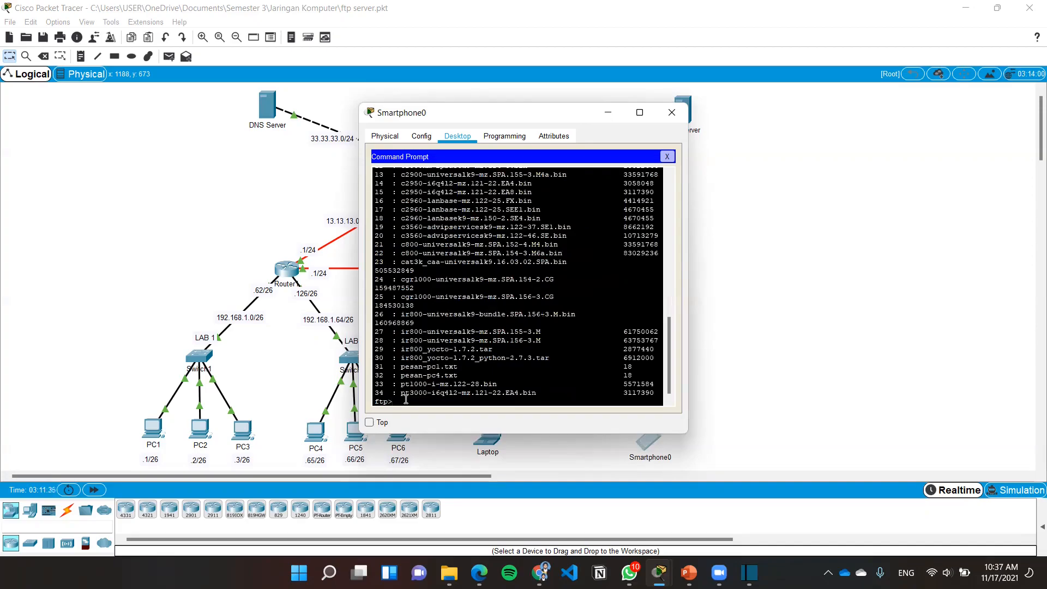
left_click_drag(466, 373, 375, 375)
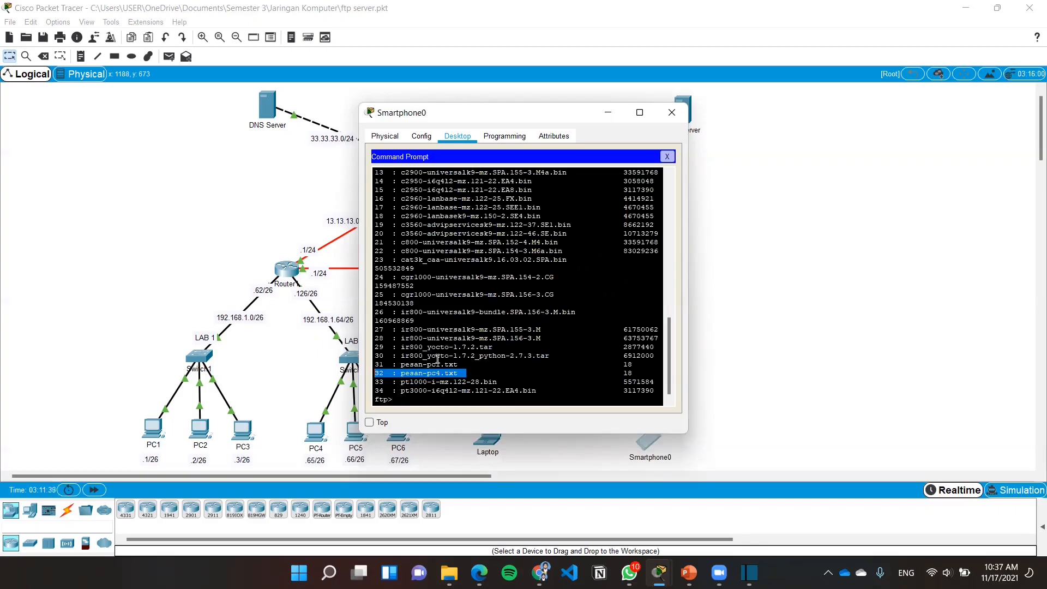
End the FTP session with the quit command and close the Smartphone0 window
left_click(438, 400)
type("quite")
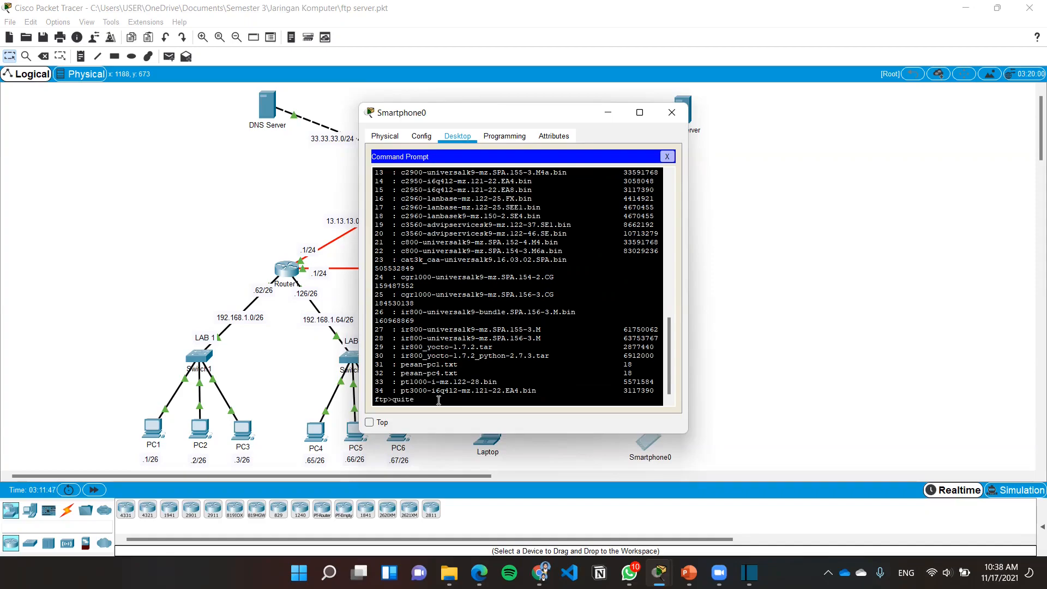
key("BackSpace")
key("Return")
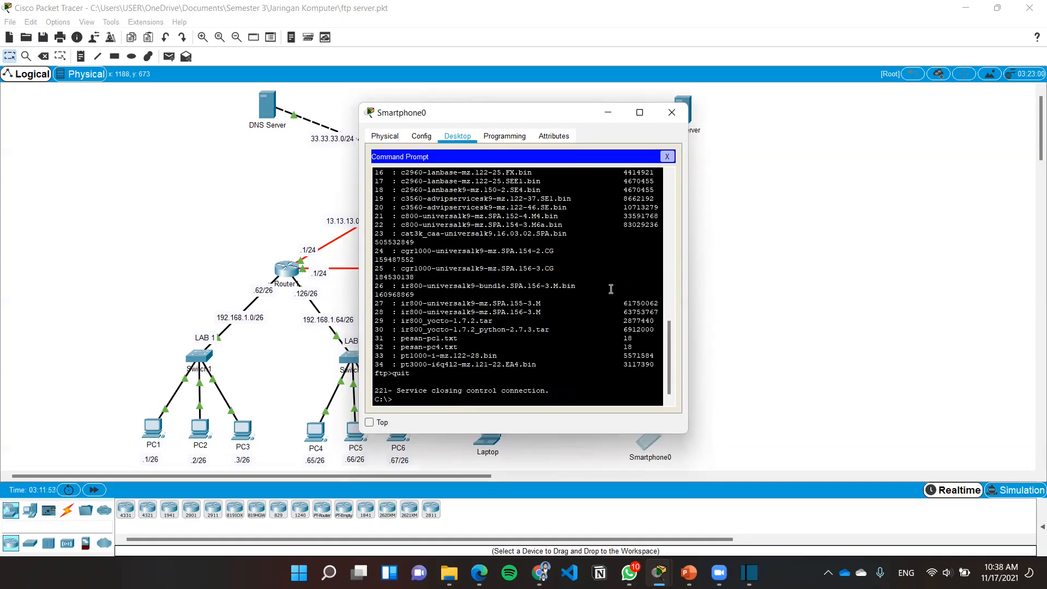
left_click(671, 112)
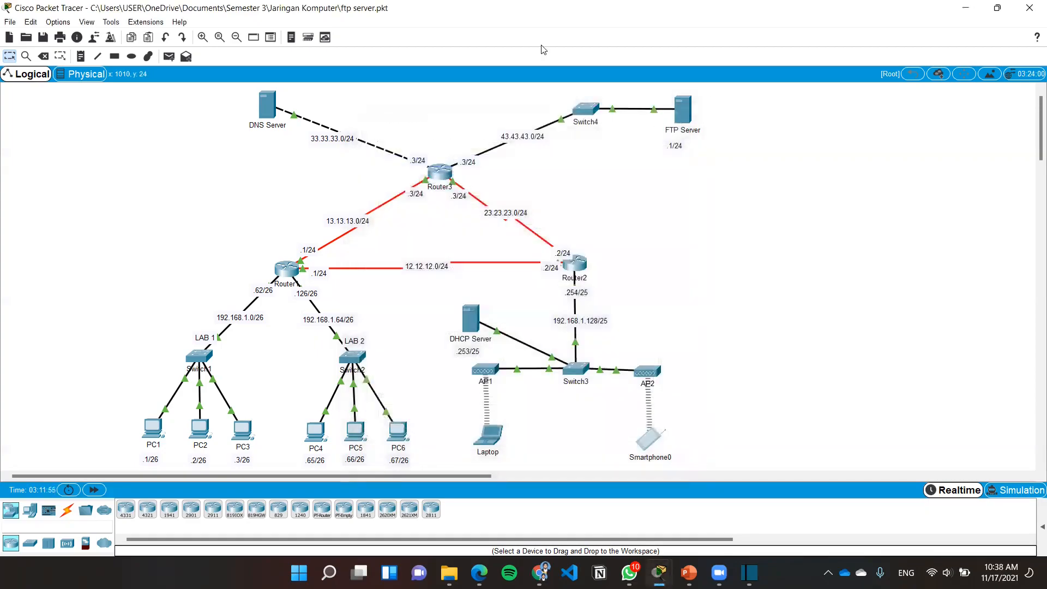